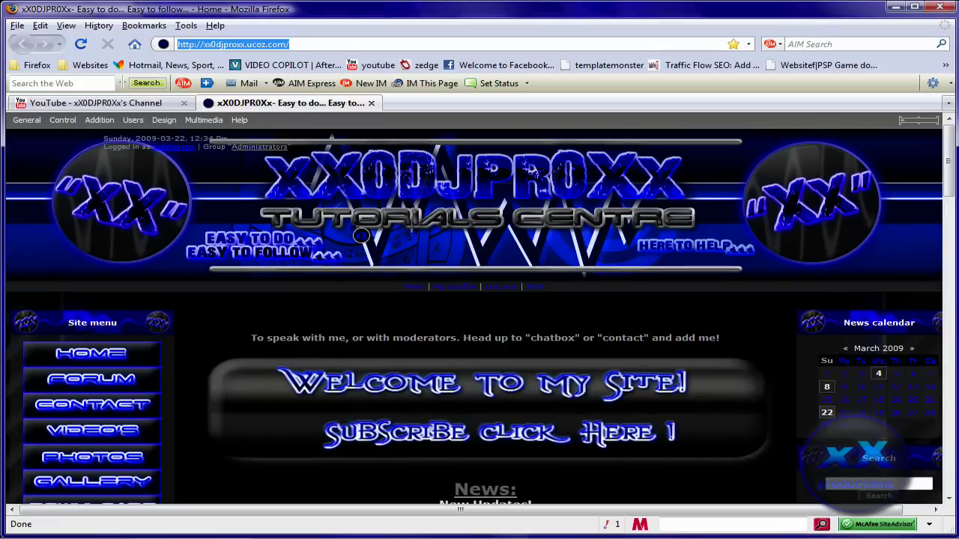
Step: Log in to the uCoz Control Panel from the site administration menu
left_click(60, 124)
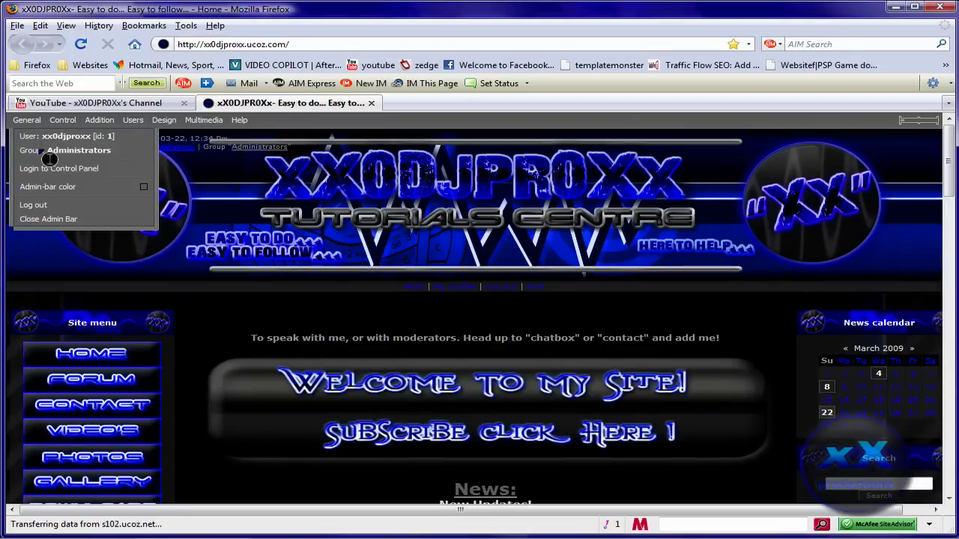
left_click(38, 169)
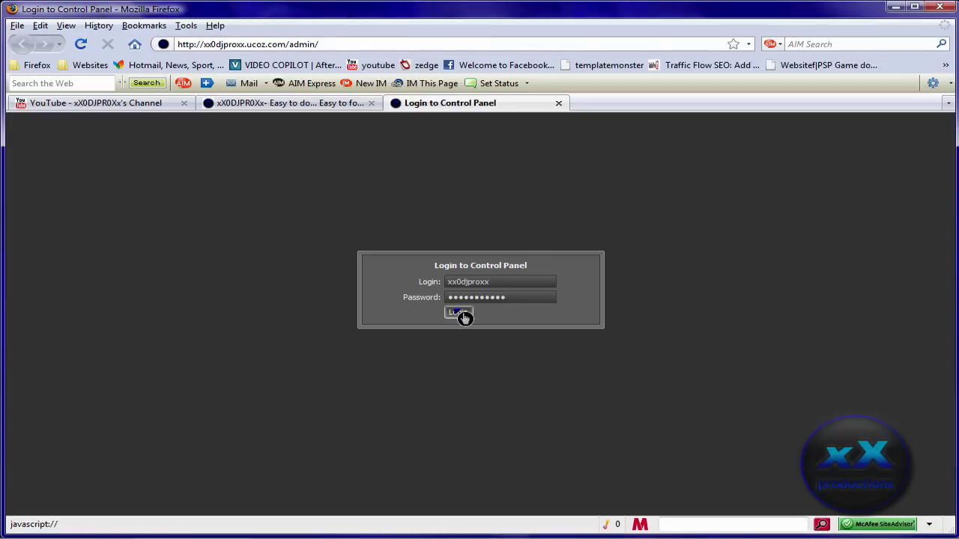
left_click(464, 318)
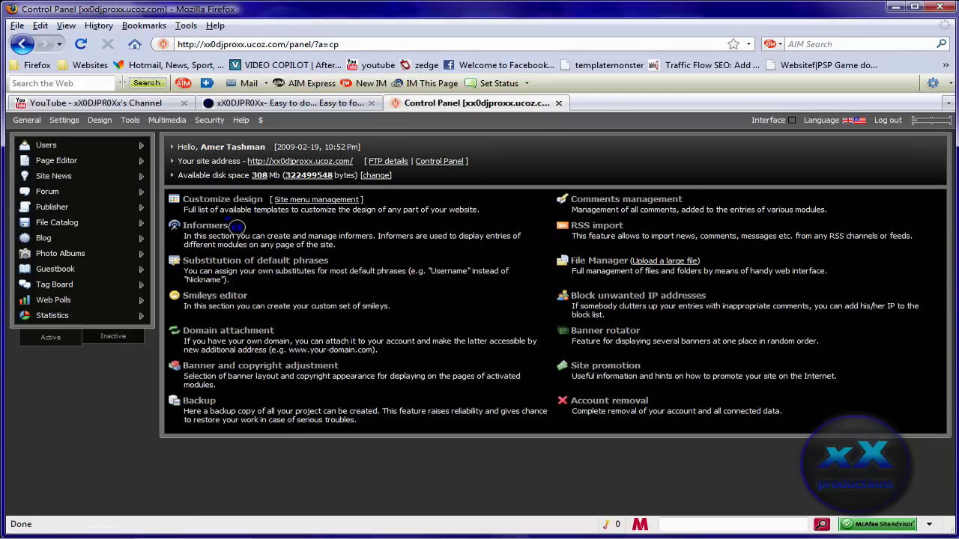
Step: Open Page Editor > Common settings, which shows site design number 878
left_click(98, 162)
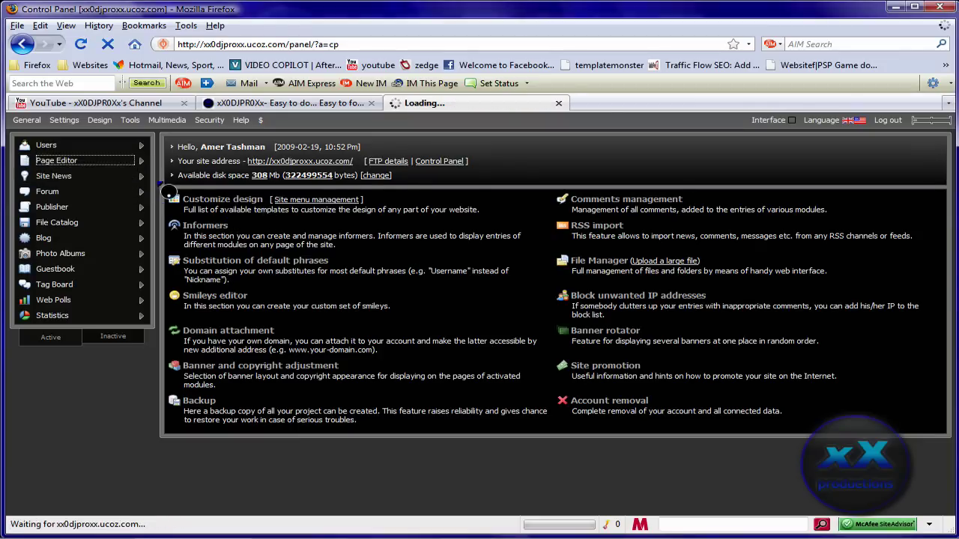
left_click(213, 267)
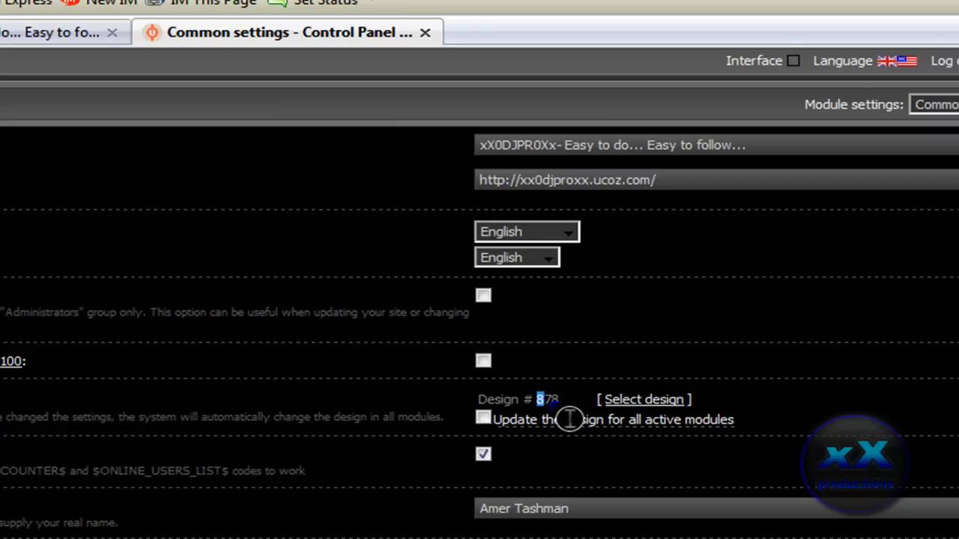
key("Right")
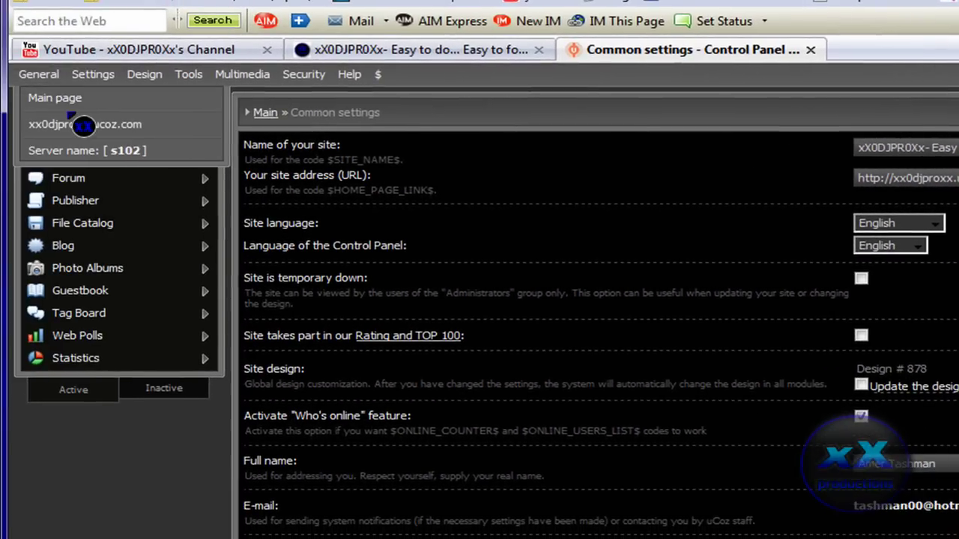
left_click(82, 125)
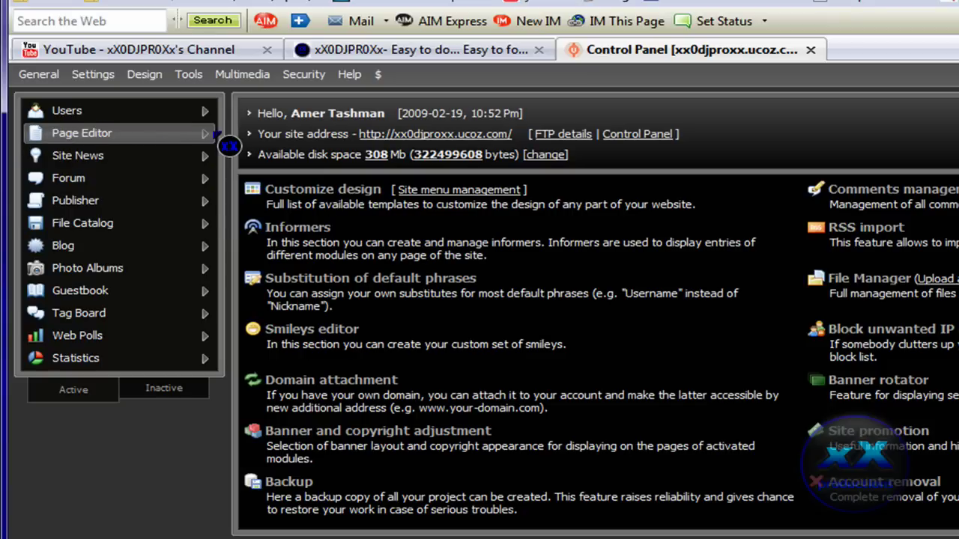
left_click(139, 146)
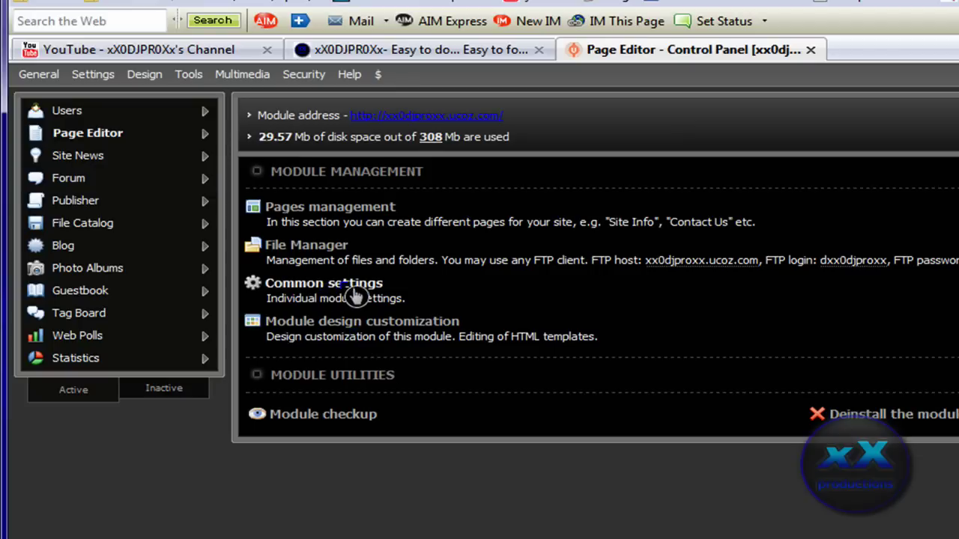
left_click(355, 293)
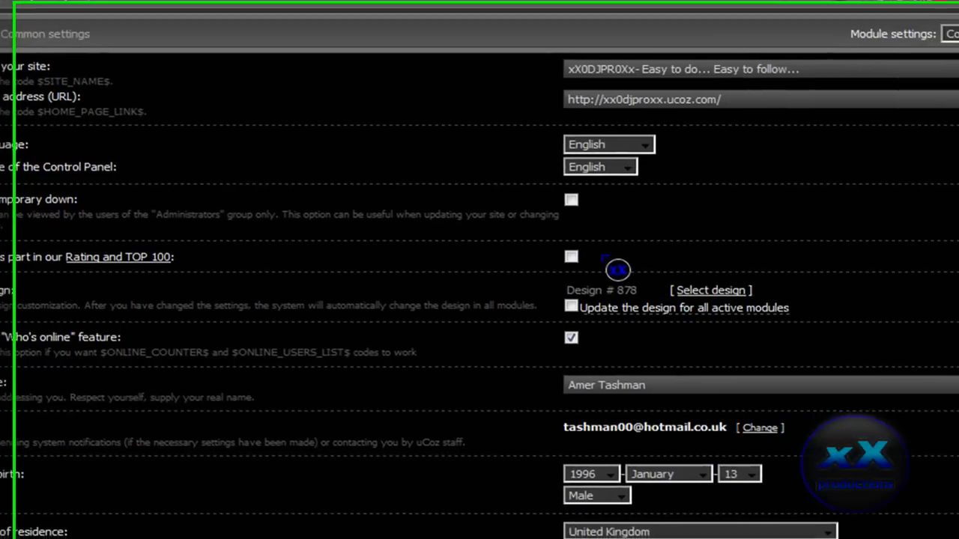
left_click(708, 292)
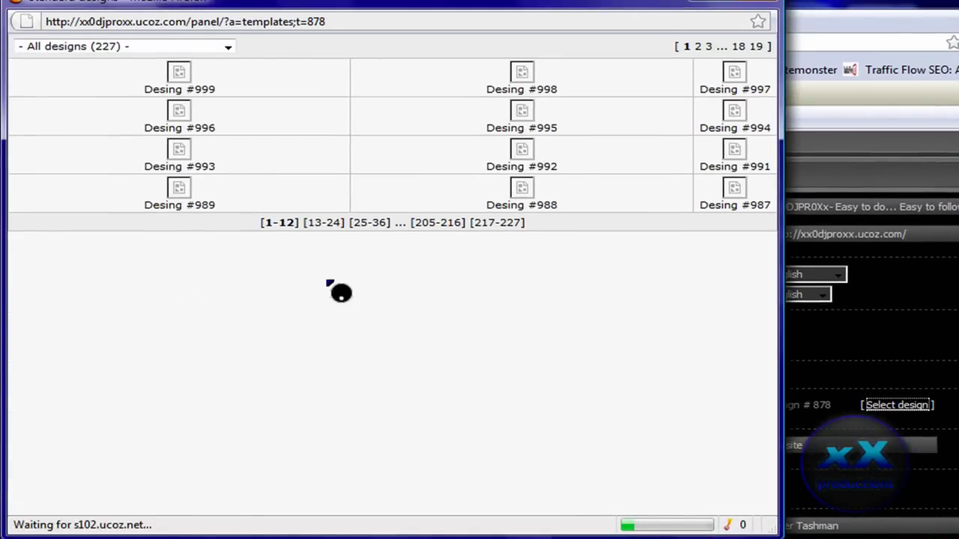
scroll(472, 423, "down", 5)
scroll(472, 423, "down", 4)
scroll(475, 424, "down", 1)
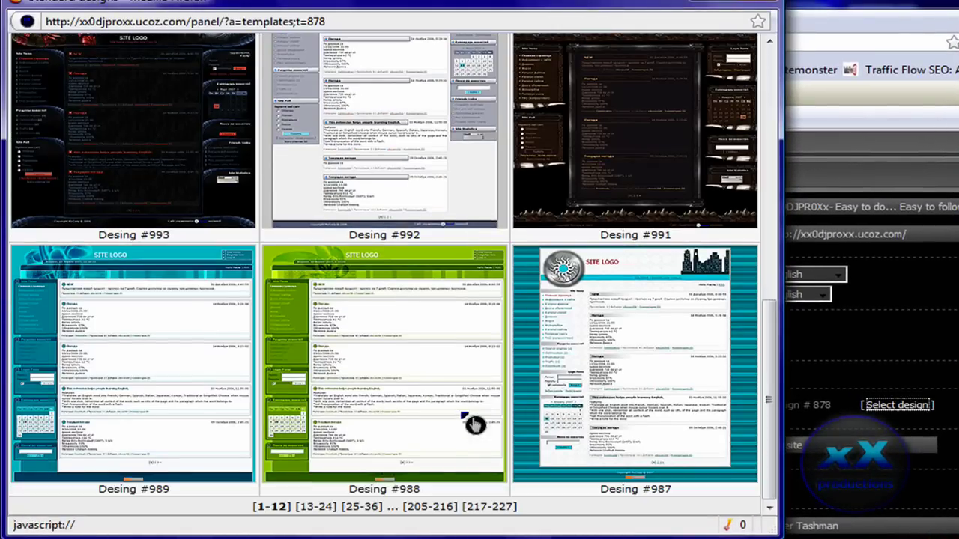
left_click(367, 507)
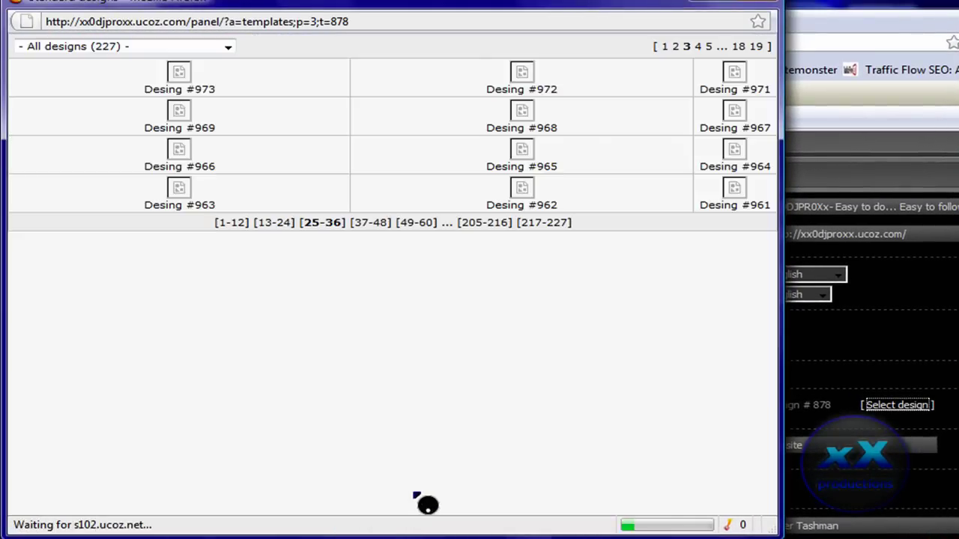
scroll(353, 459, "down", 3)
scroll(354, 459, "down", 4)
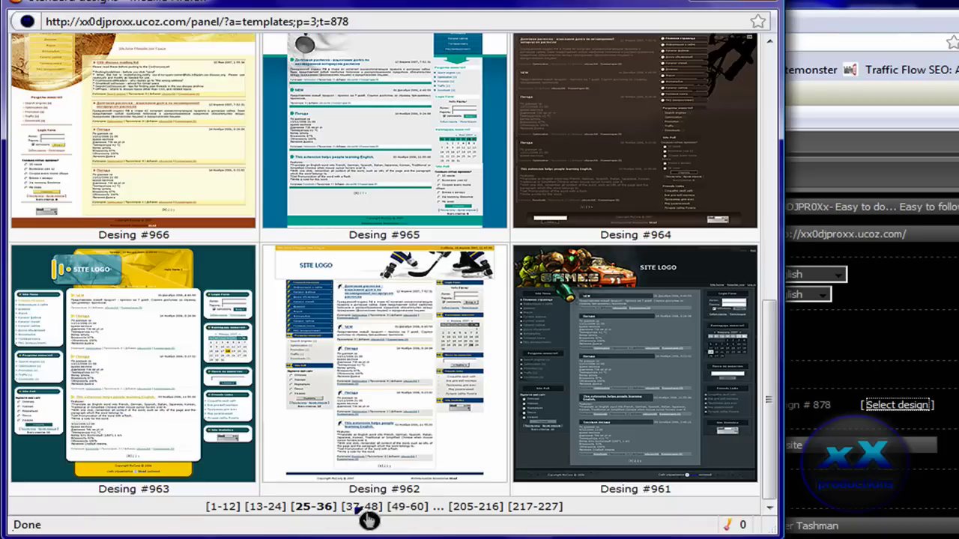
left_click(407, 508)
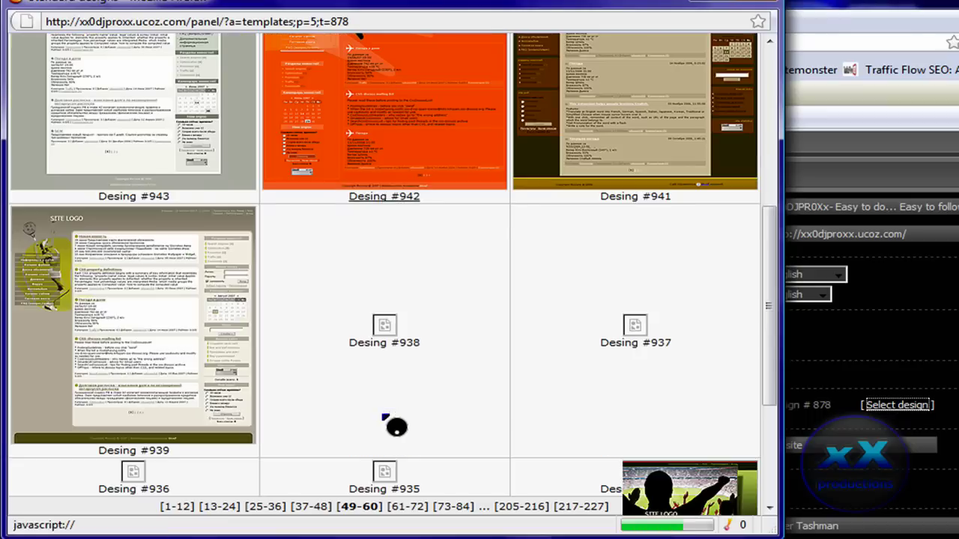
scroll(396, 427, "down", 5)
left_click(453, 507)
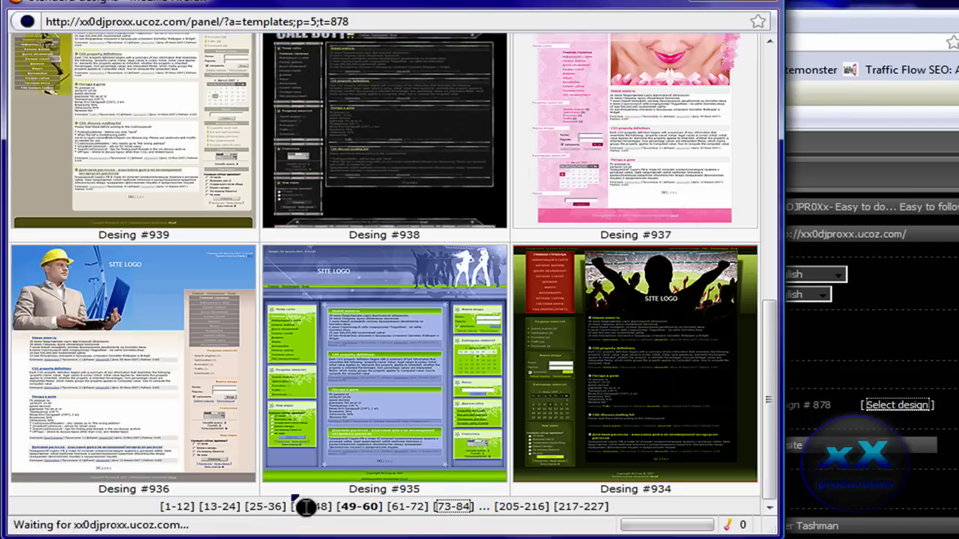
scroll(438, 447, "down", 5)
scroll(438, 447, "down", 5)
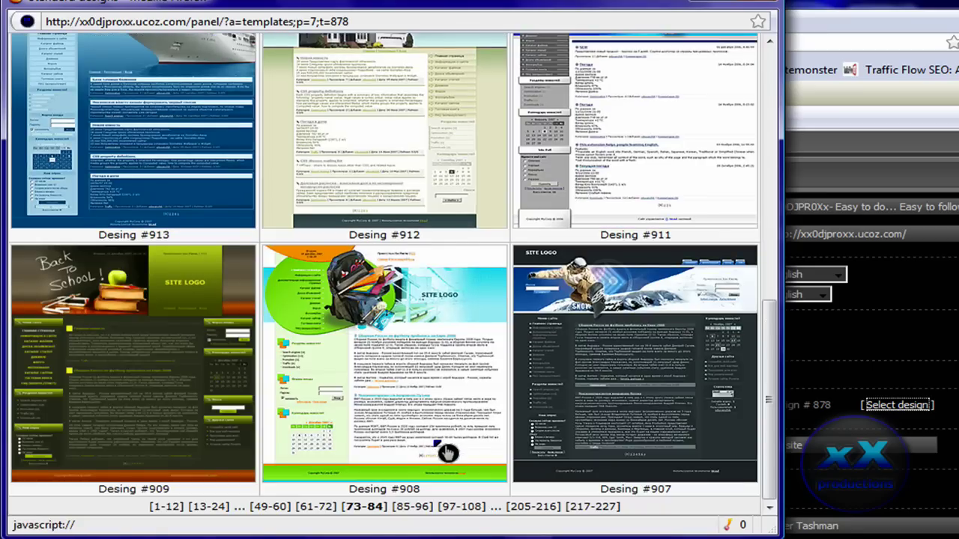
left_click(471, 511)
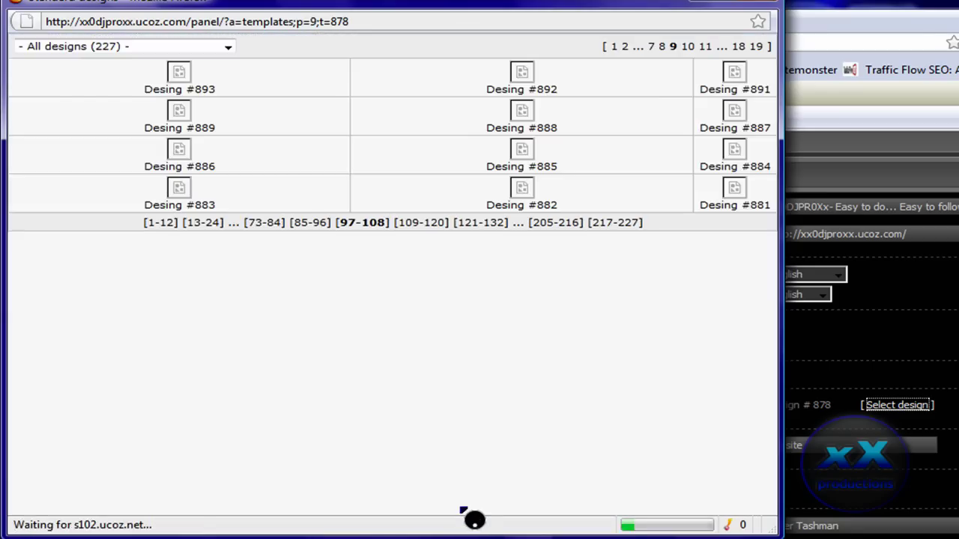
scroll(475, 520, "down", 5)
scroll(474, 520, "down", 3)
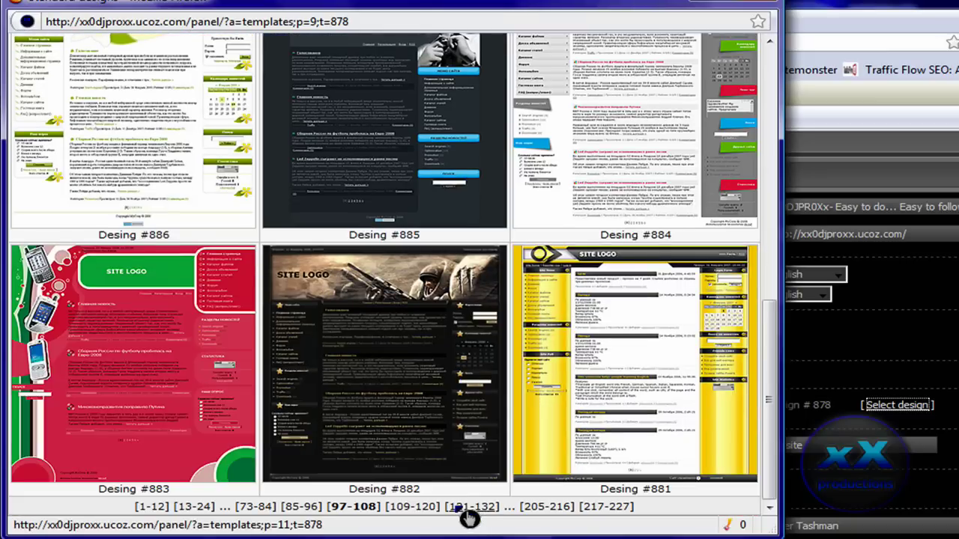
left_click(464, 509)
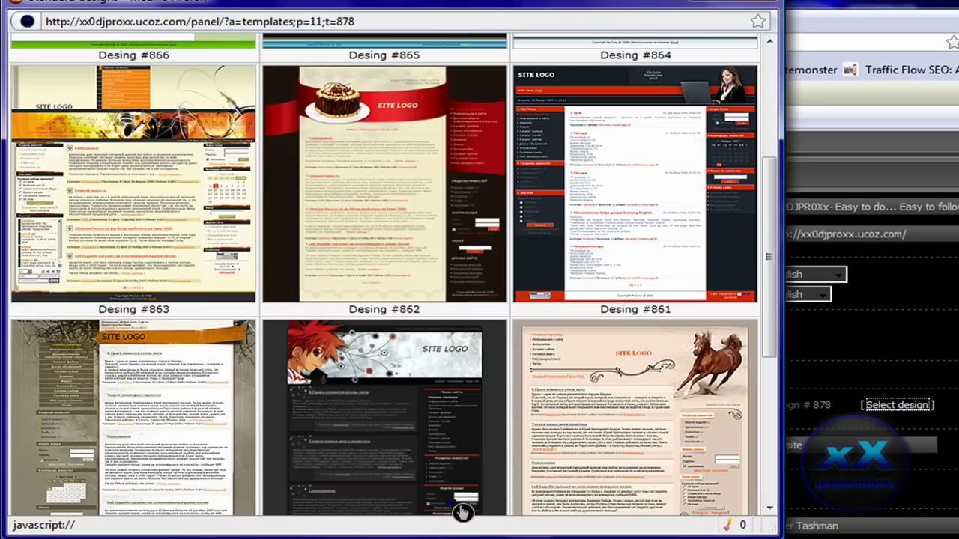
scroll(463, 515, "down", 3)
scroll(453, 513, "down", 2)
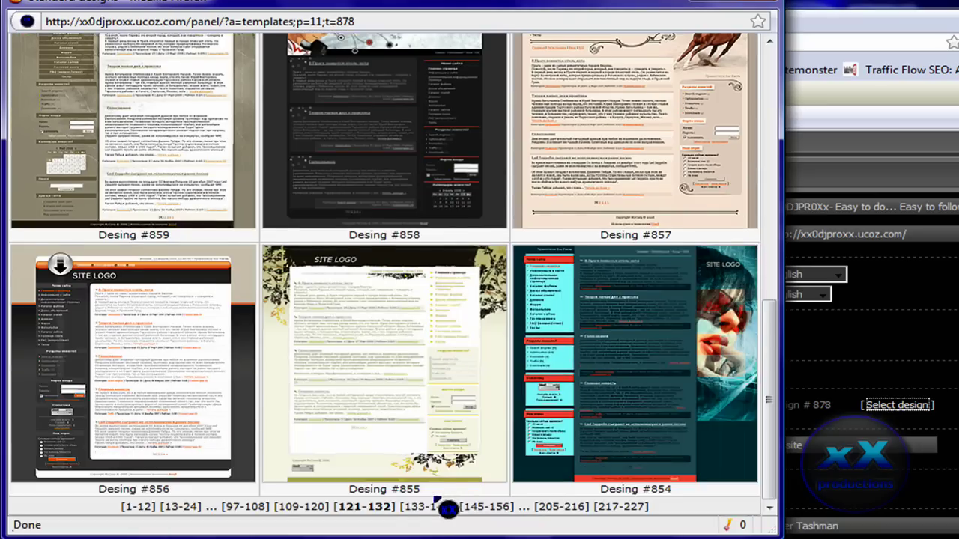
left_click(326, 513)
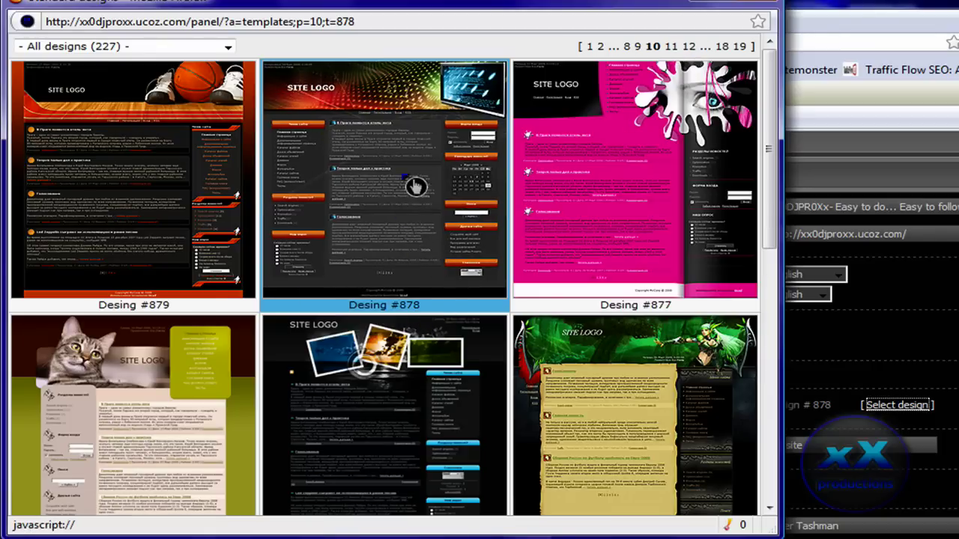
left_click(771, 4)
left_click(679, 251)
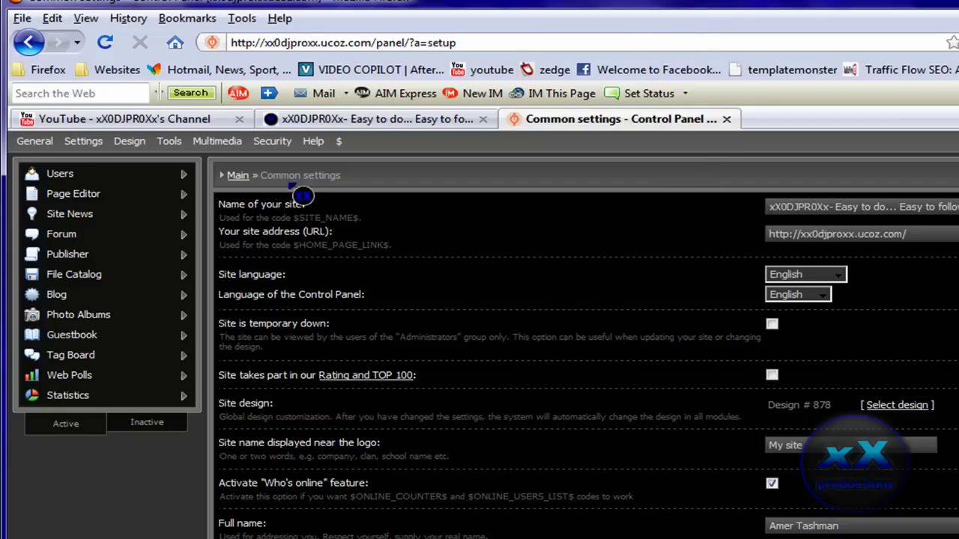
left_click(98, 187)
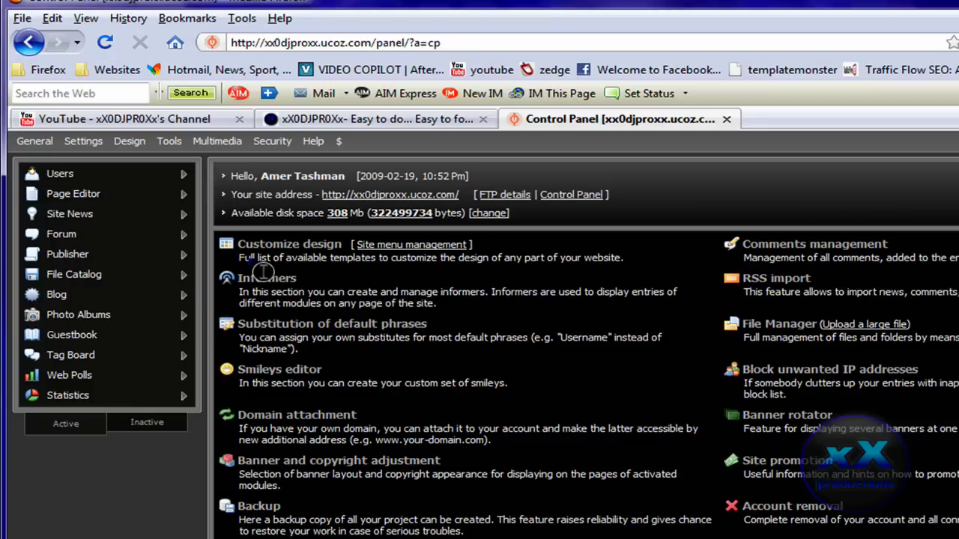
left_click(292, 248)
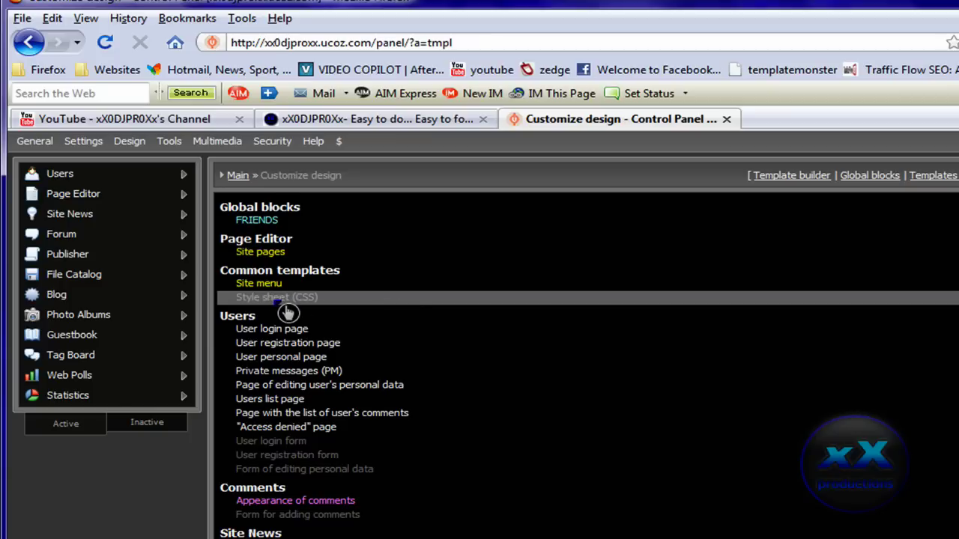
left_click(288, 301)
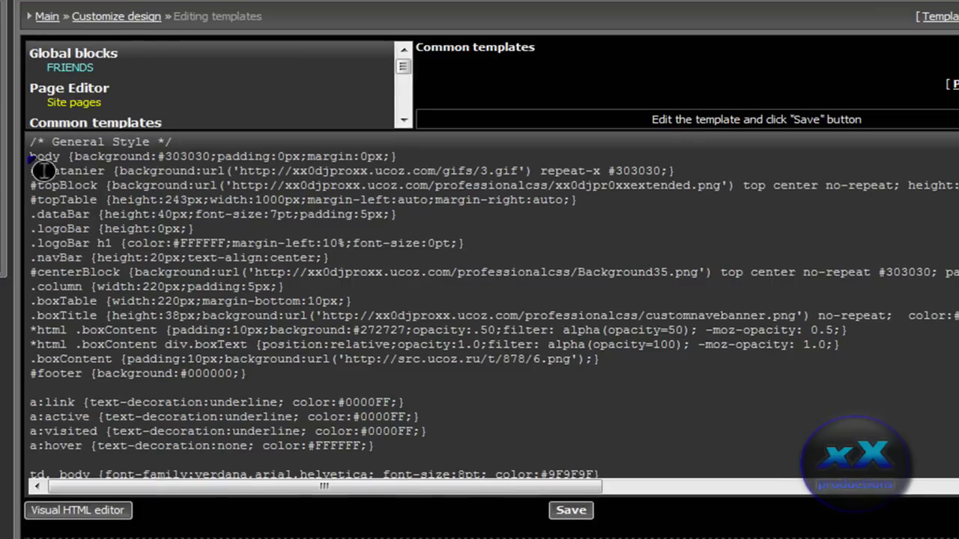
left_click_drag(30, 155, 406, 297)
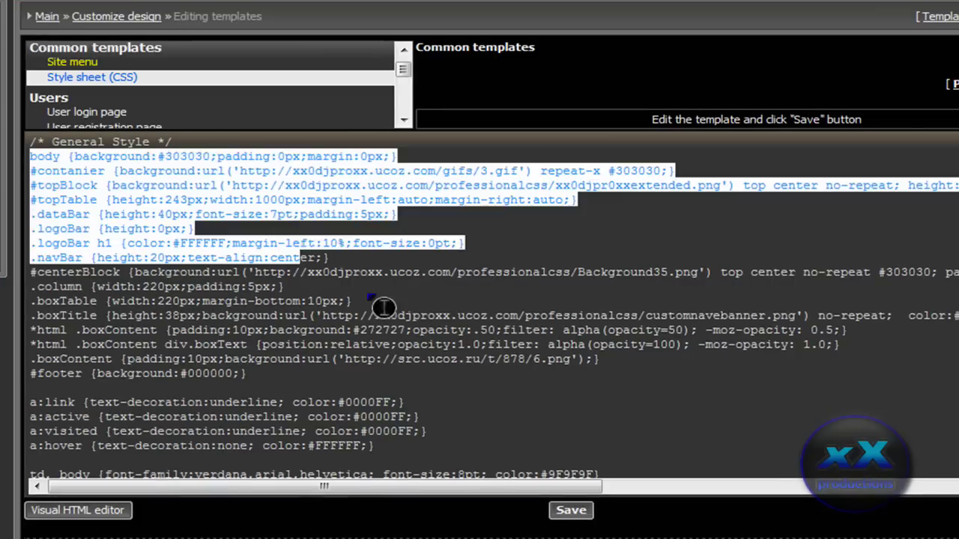
left_click(406, 296)
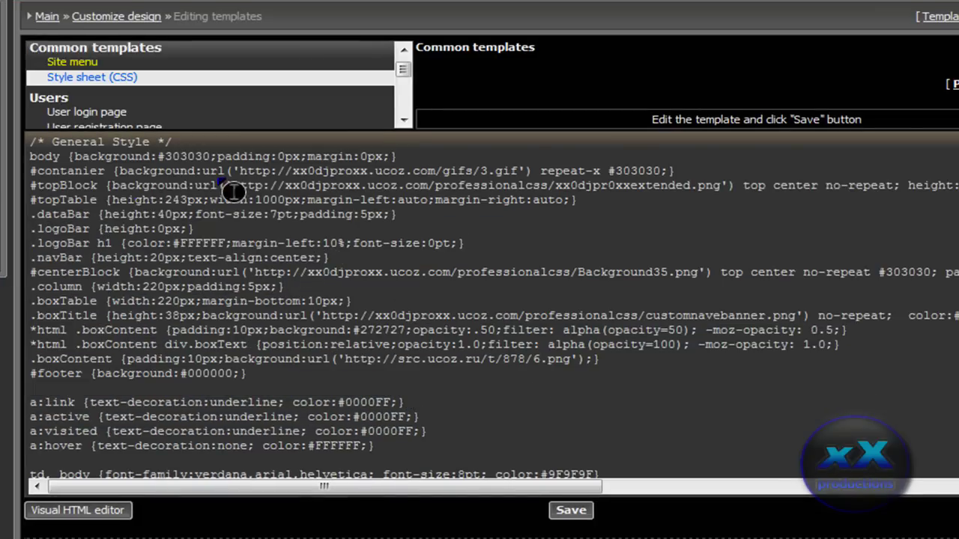
mouse_move(30, 171)
left_mouse_down()
mouse_move(575, 404)
mouse_move(422, 347)
mouse_move(175, 282)
left_mouse_up()
left_click(157, 271)
left_click_drag(240, 171, 30, 171)
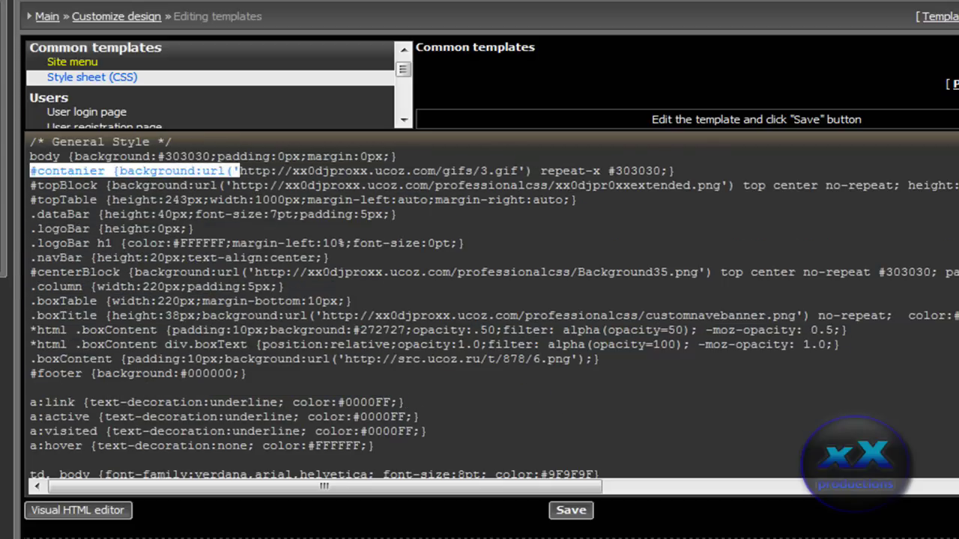
mouse_move(510, 185)
left_mouse_down()
mouse_move(542, 189)
mouse_move(254, 187)
left_mouse_up()
key("ctrl+c")
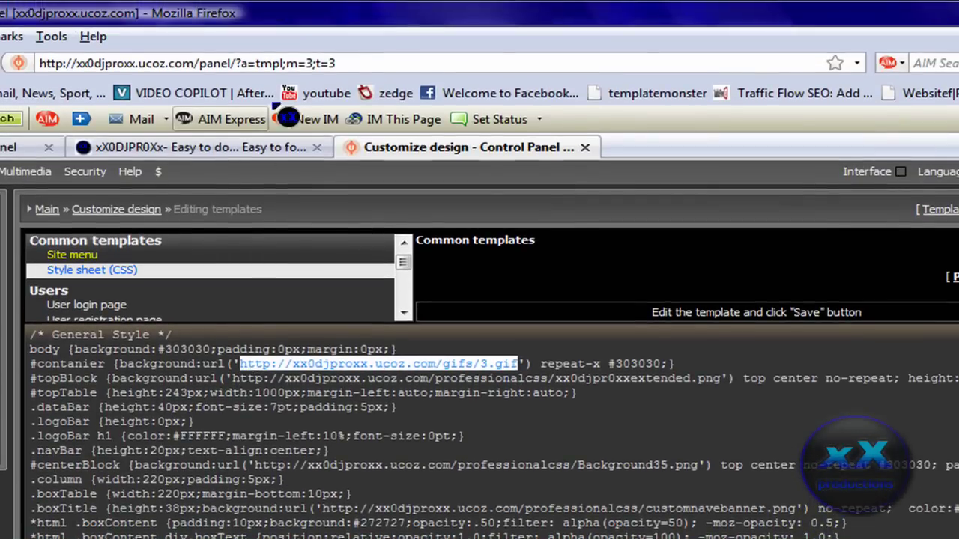
left_click(300, 65)
key("ctrl+t")
key("ctrl+v")
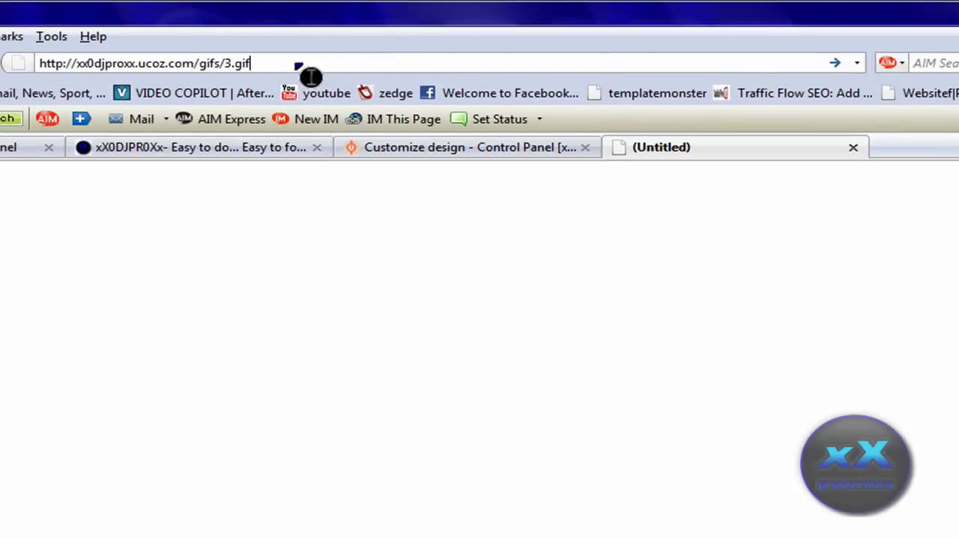
key("Return")
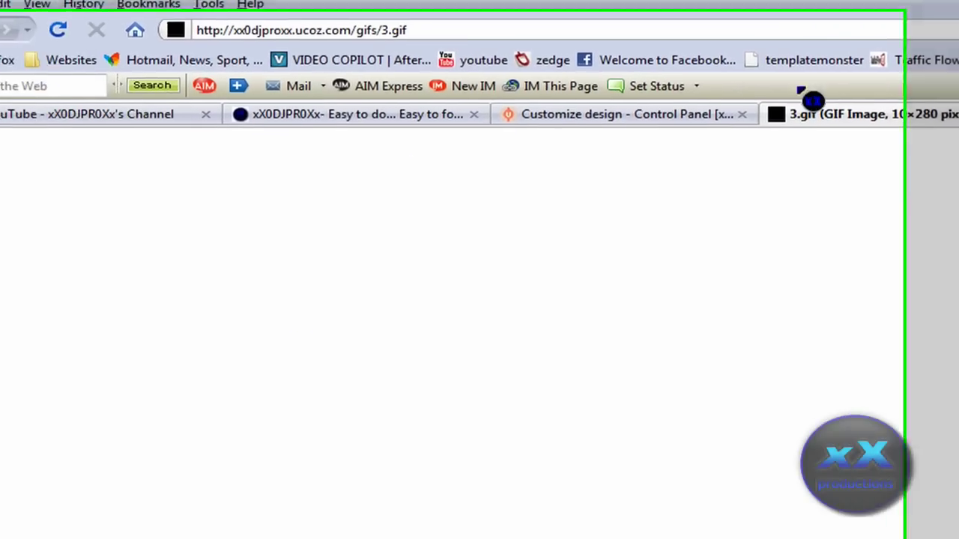
key("ctrl+shift+Tab")
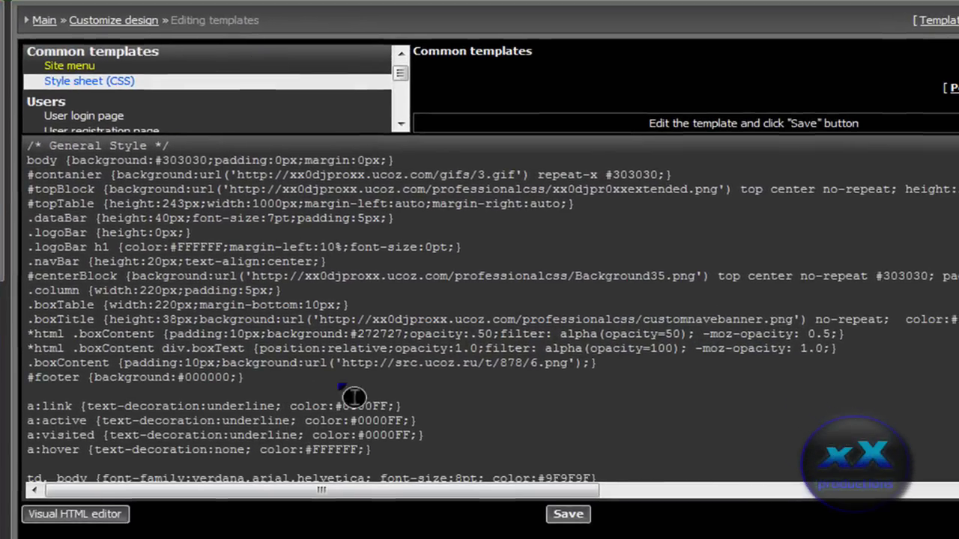
left_click_drag(229, 189, 628, 191)
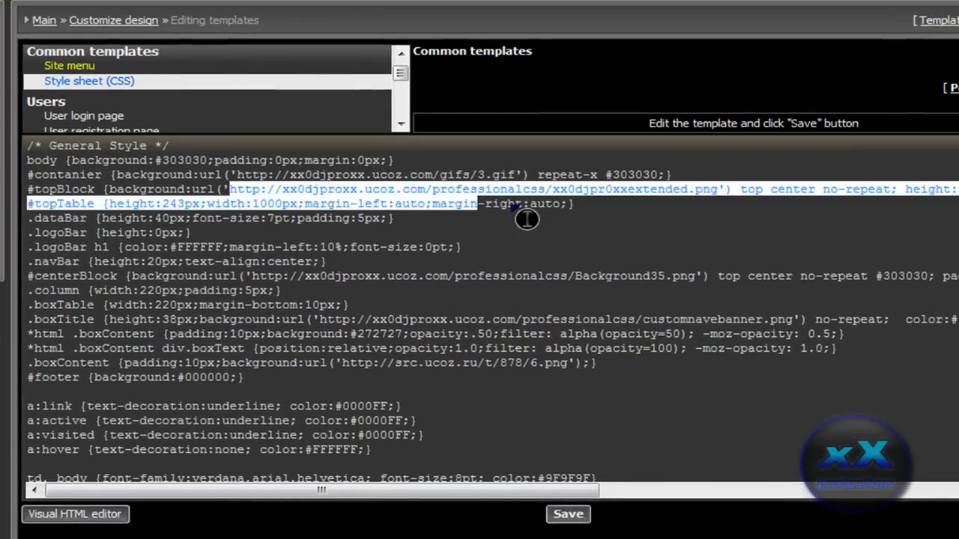
left_click_drag(688, 210, 735, 209)
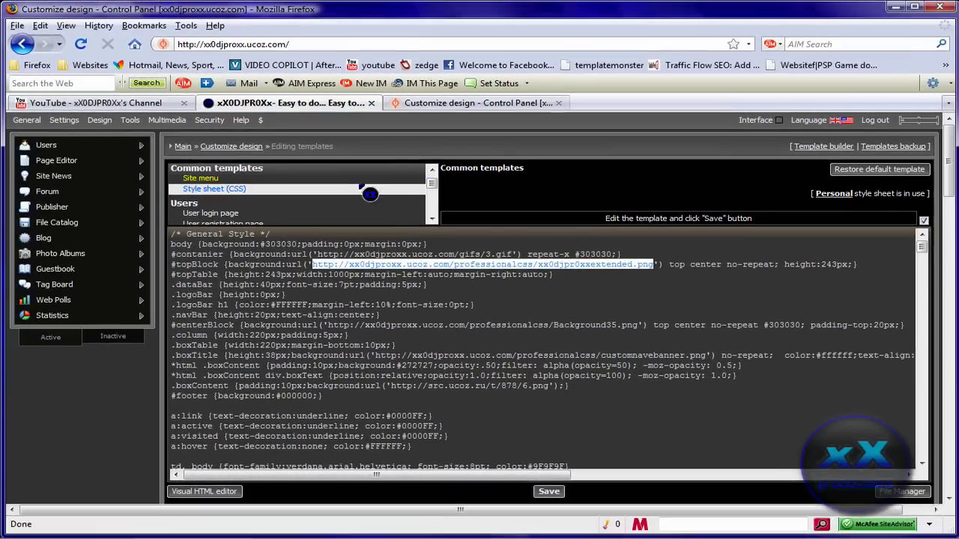
key("ctrl+shift+Tab")
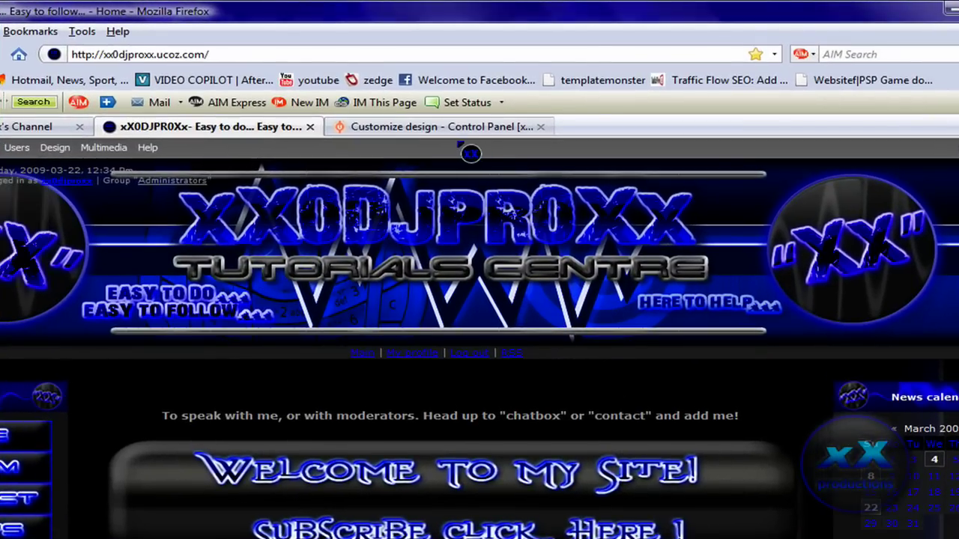
Step: Open File Manager without uploading anything and list the six images in bluestylesheets
left_click(465, 127)
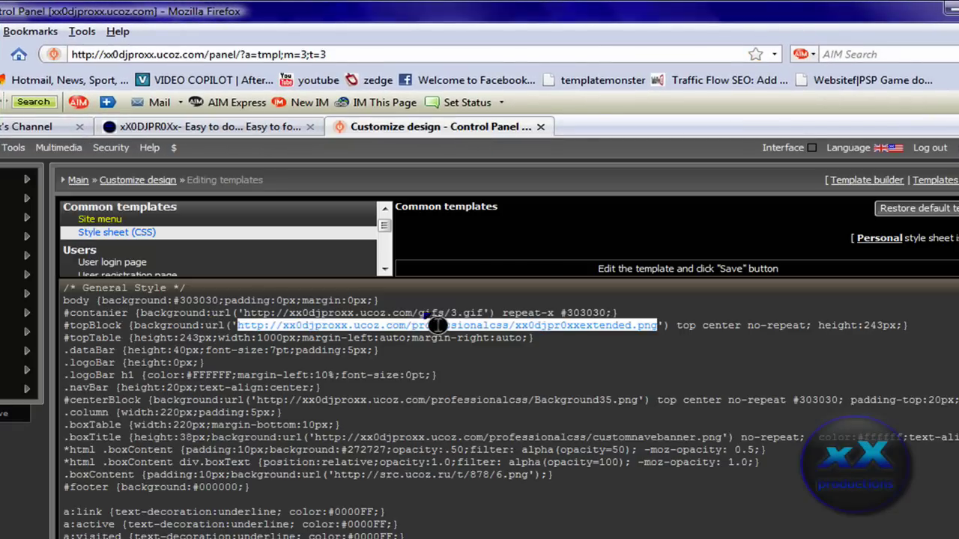
left_click(660, 333)
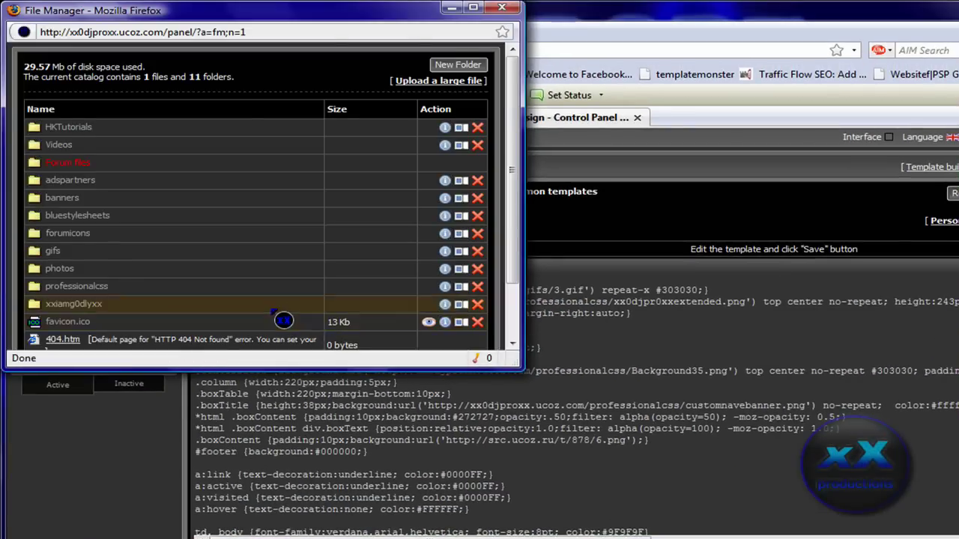
scroll(252, 290, "down", 2)
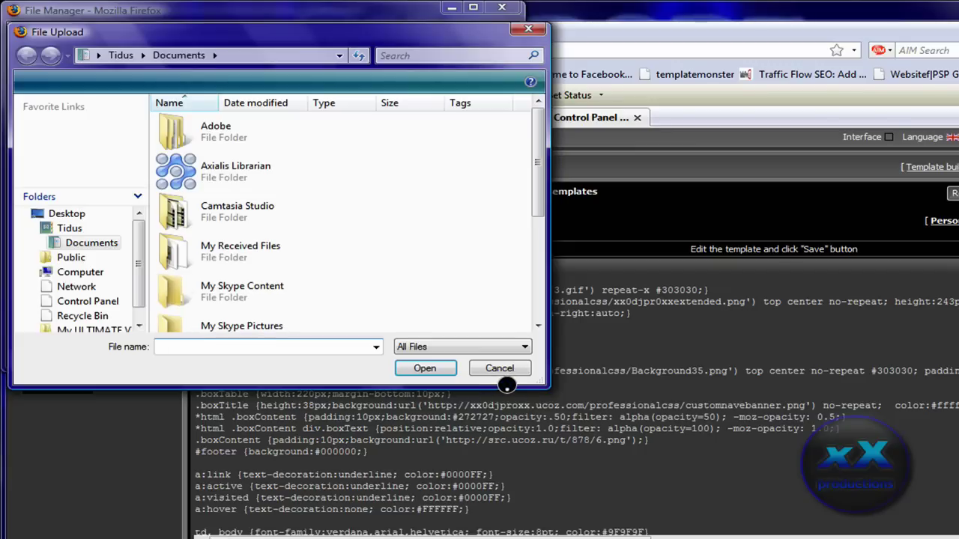
left_click(712, 345)
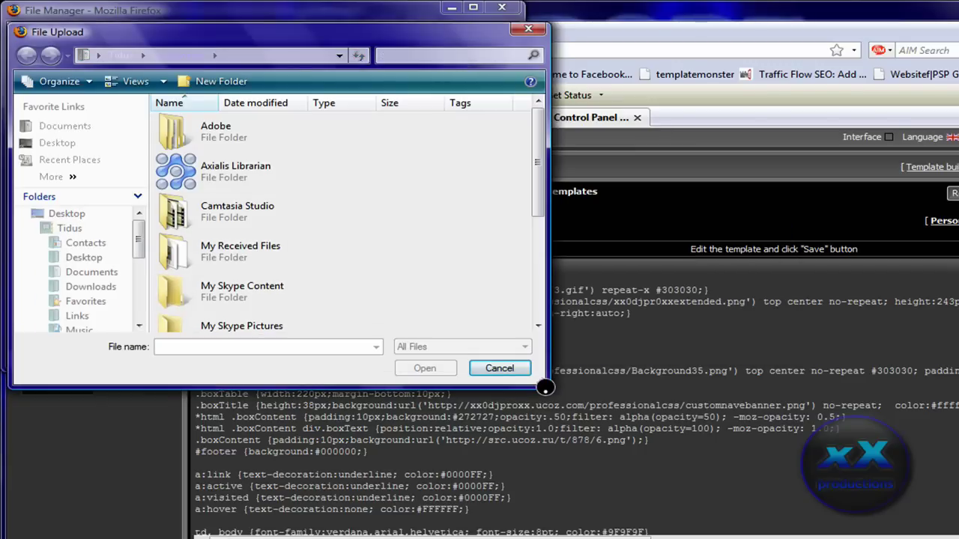
left_click(552, 367)
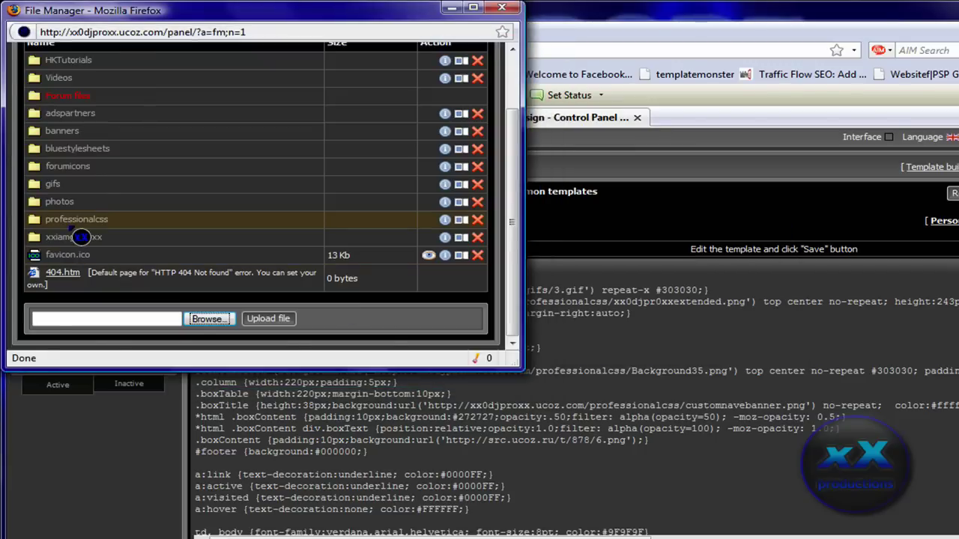
left_click(78, 150)
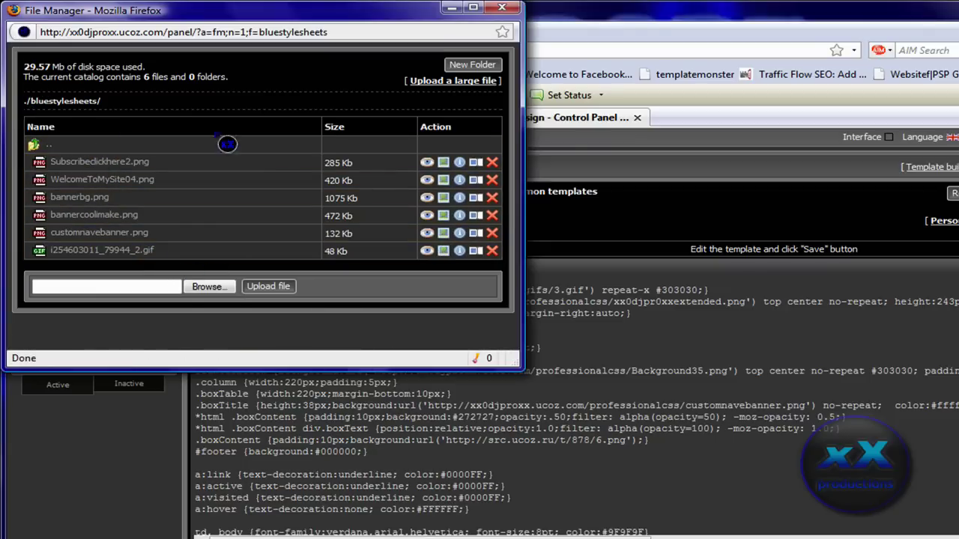
Step: Copy the direct link of professionalcss/xx0djpr0xxextended.png and select the #topBlock image URL
left_click(39, 144)
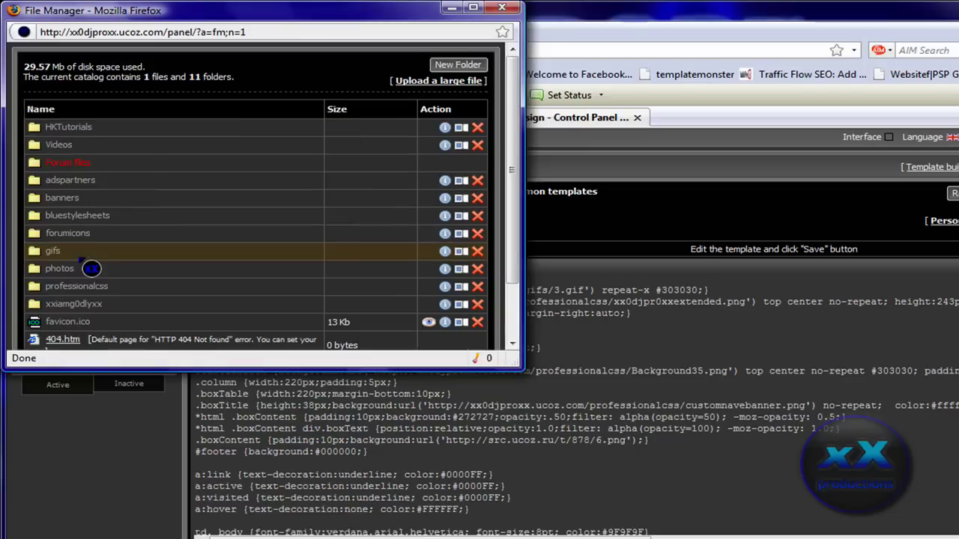
left_click(84, 288)
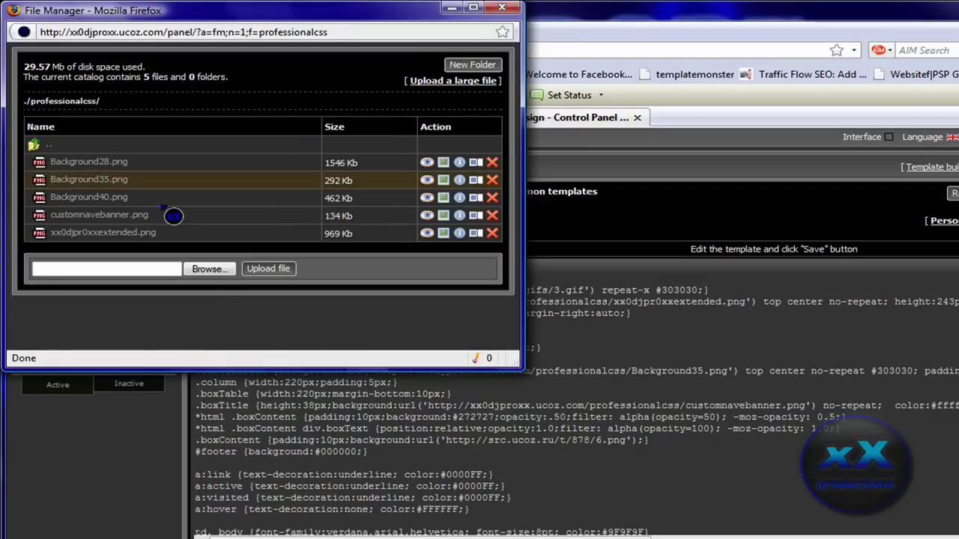
left_click(98, 235)
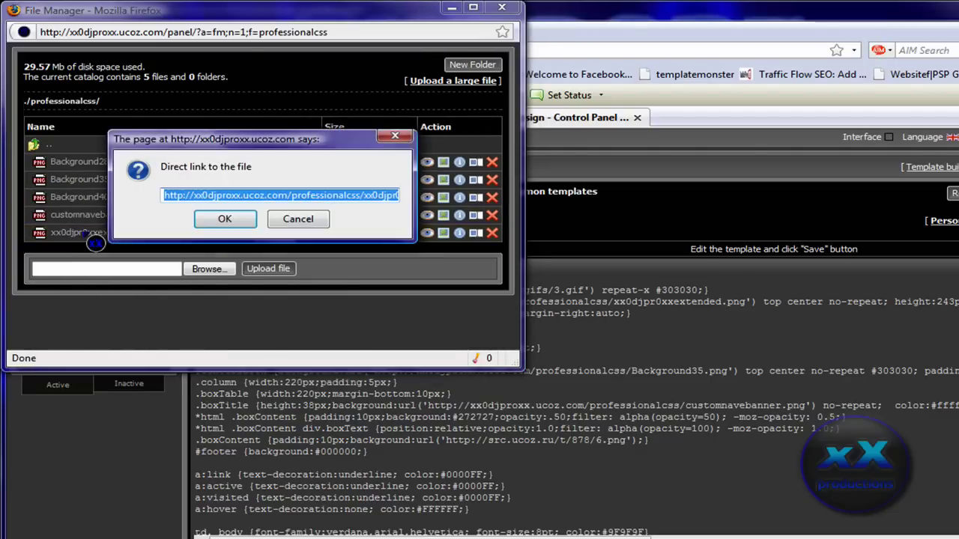
left_click(174, 199)
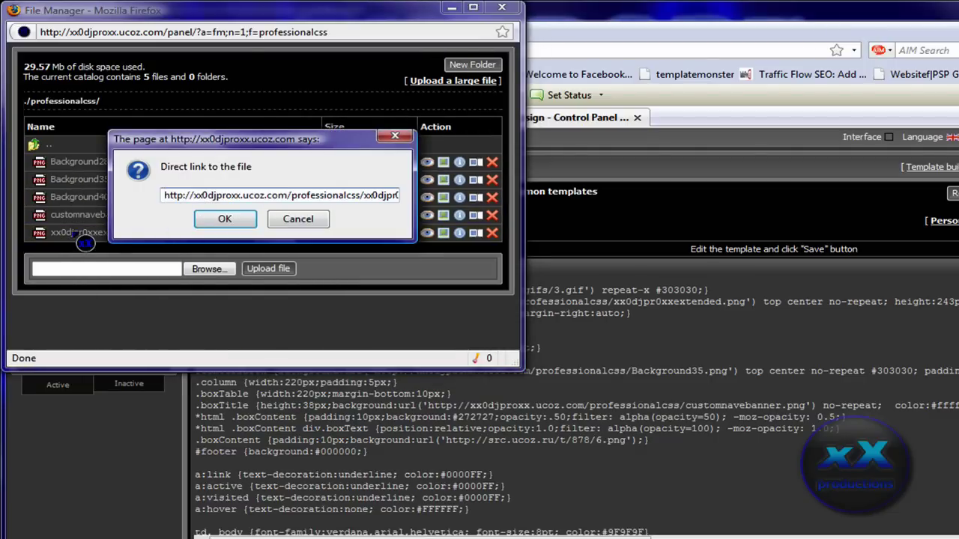
left_click_drag(247, 205, 435, 215)
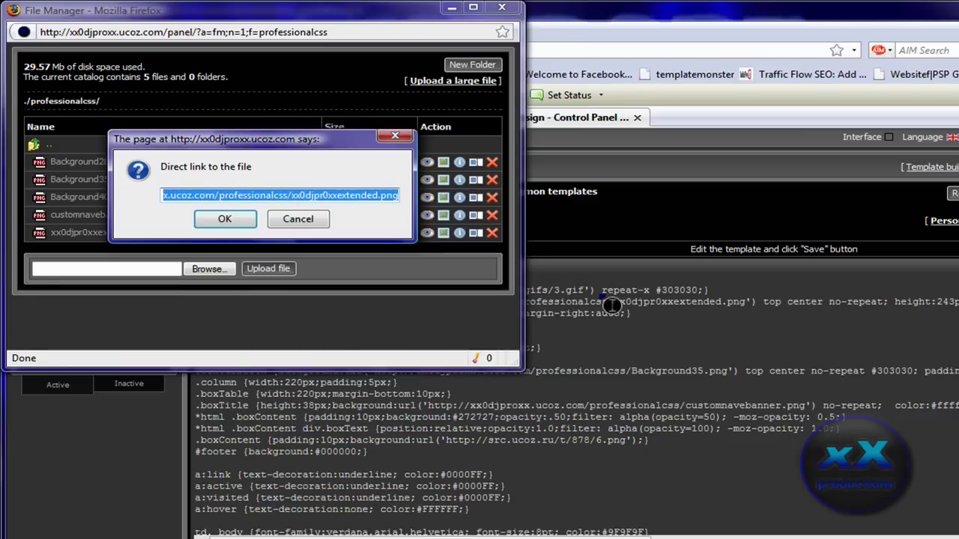
left_click(555, 322)
left_click_drag(357, 302, 748, 314)
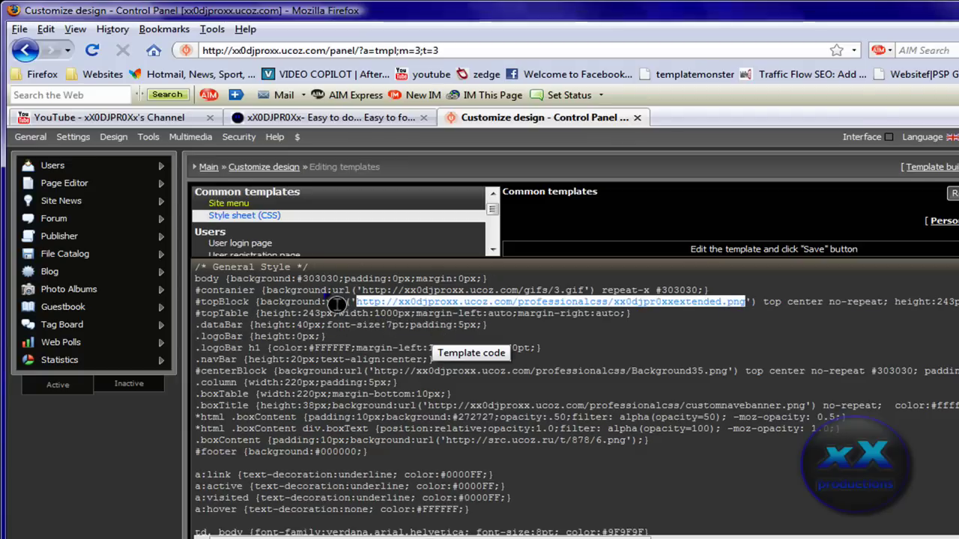
left_click(379, 313)
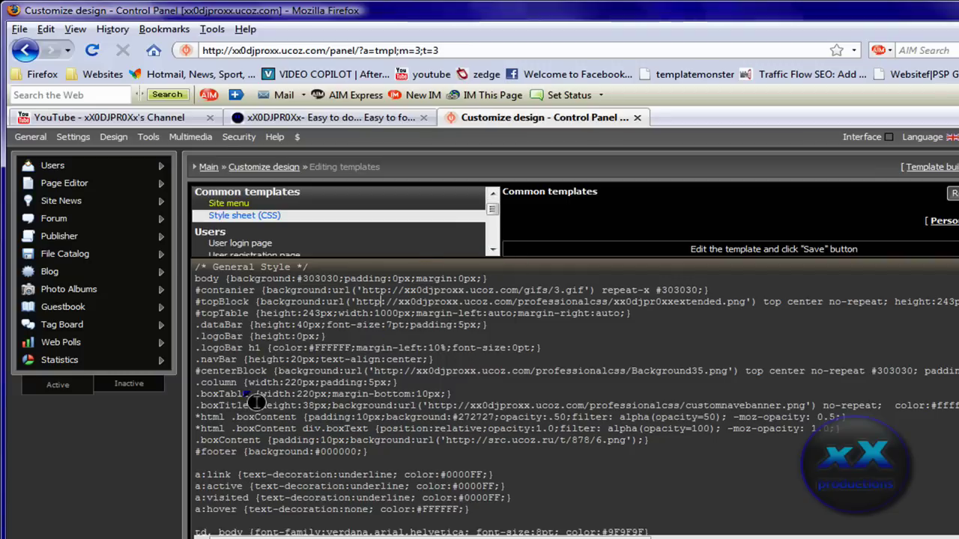
left_click_drag(258, 347, 547, 360)
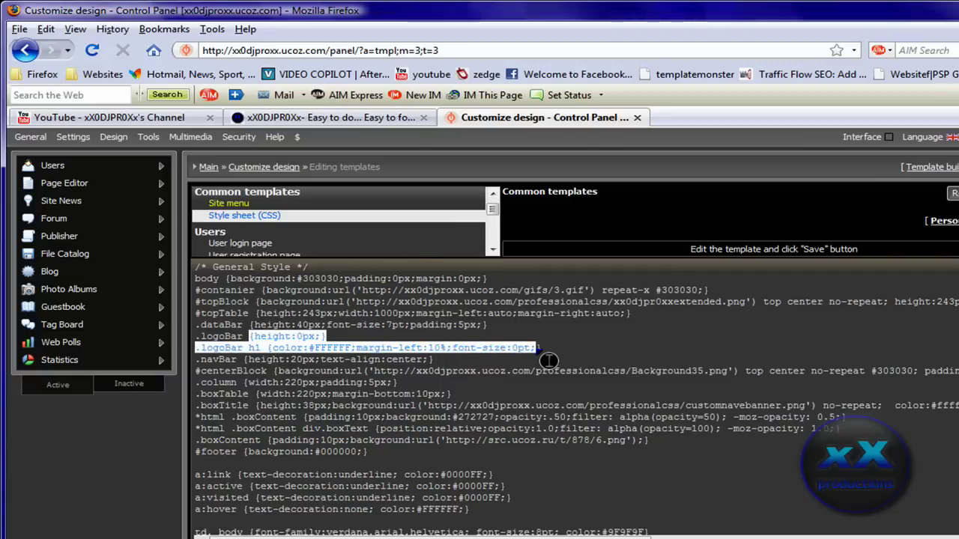
left_click(548, 360)
left_click(324, 118)
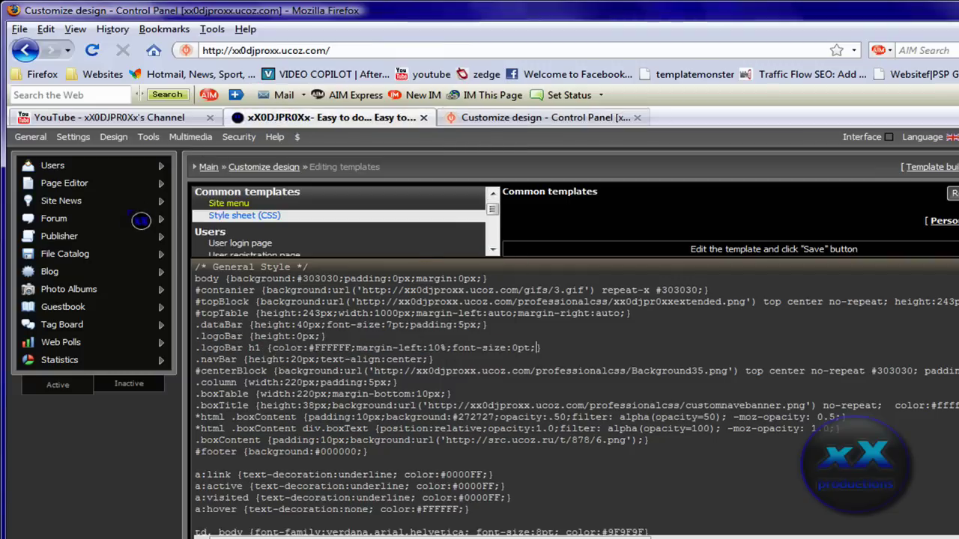
left_click(465, 120)
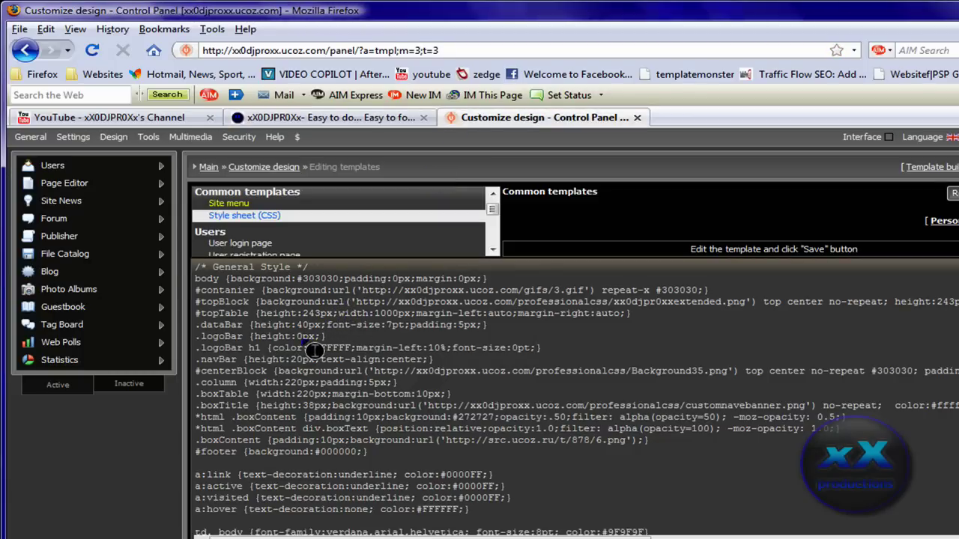
left_click_drag(290, 336, 301, 338)
left_click_drag(277, 360, 496, 369)
left_click(527, 362)
Step: Check the live home page, then select the #centerBlock background image address
left_click(323, 125)
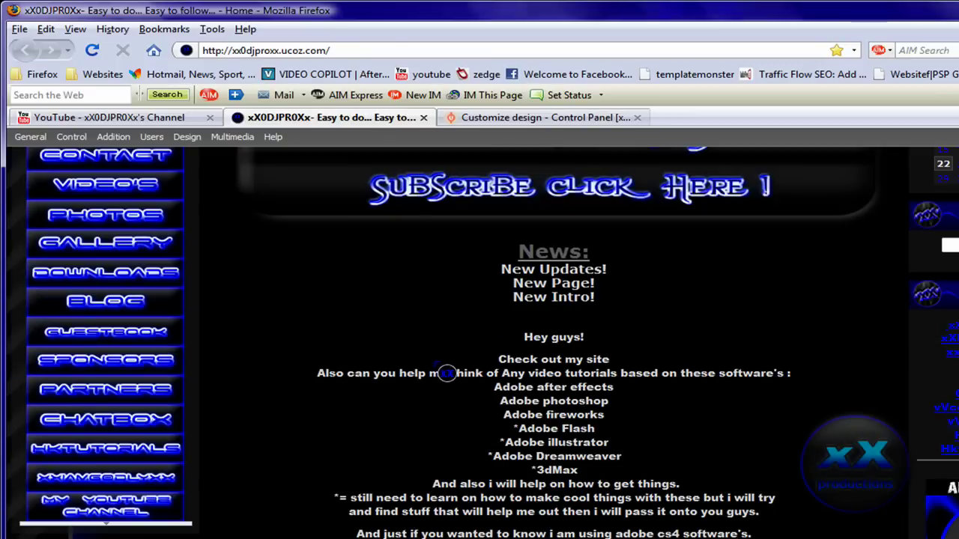
scroll(446, 373, "down", 6)
scroll(481, 483, "up", 5)
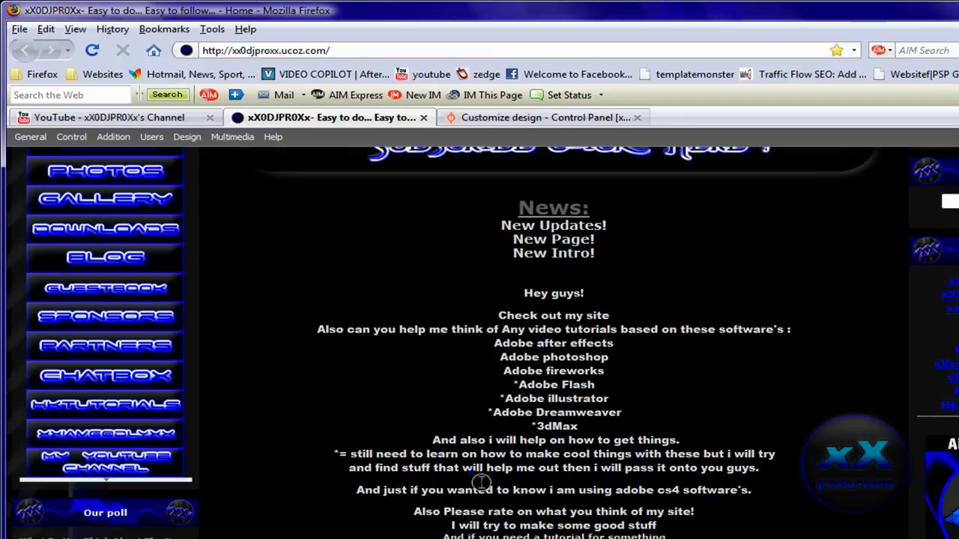
left_click(570, 122)
double_click(388, 370)
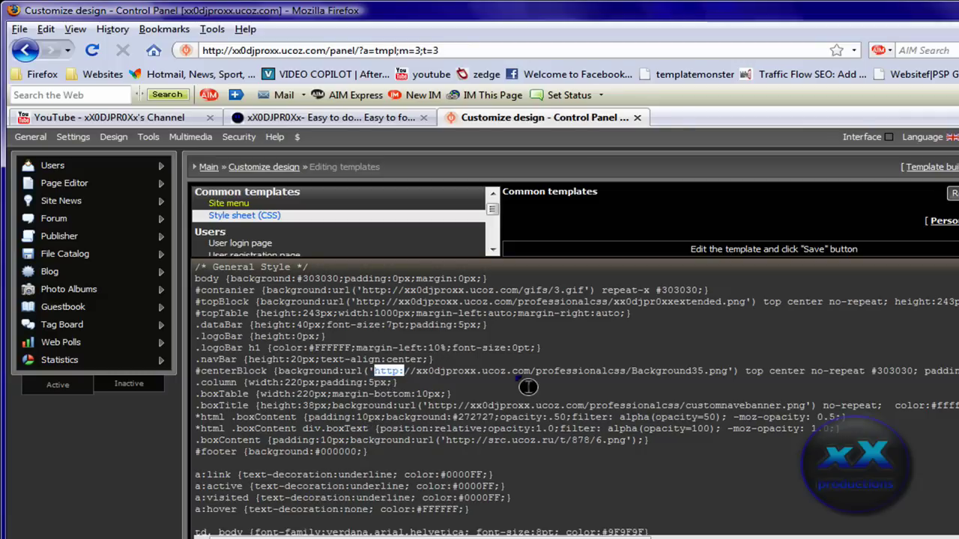
left_click_drag(528, 386, 722, 372)
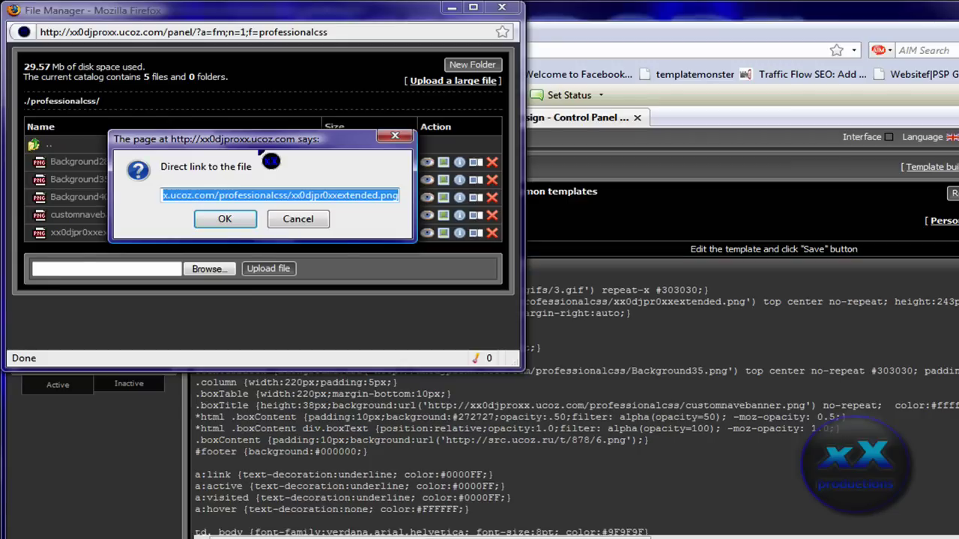
left_click(314, 225)
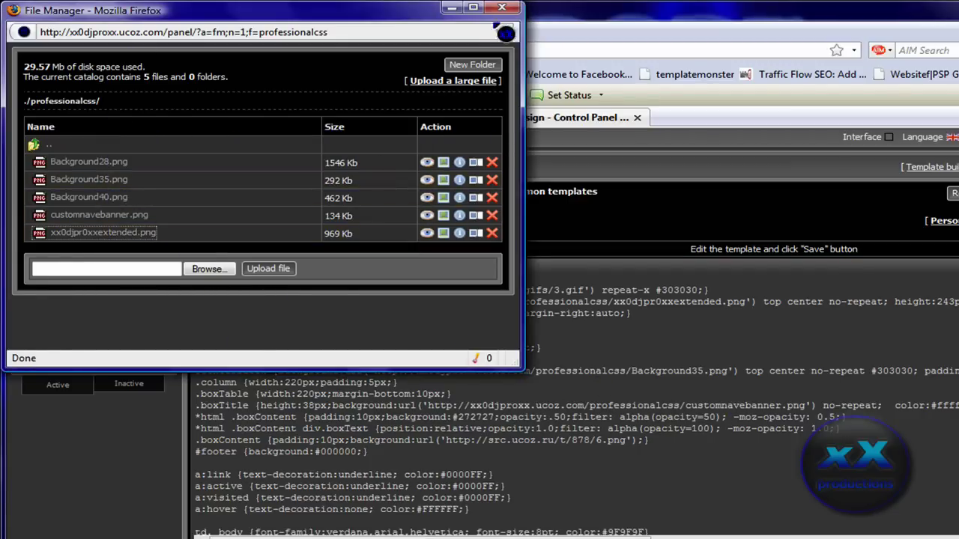
Step: Replace the #centerBlock background URL with Background35.png's direct link, then view the live site
left_click(88, 179)
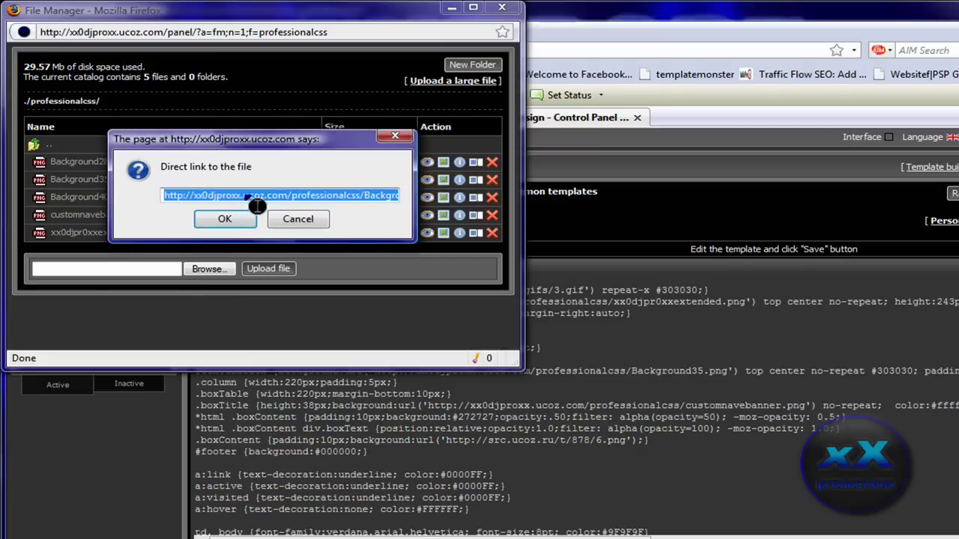
left_click_drag(728, 371, 380, 373)
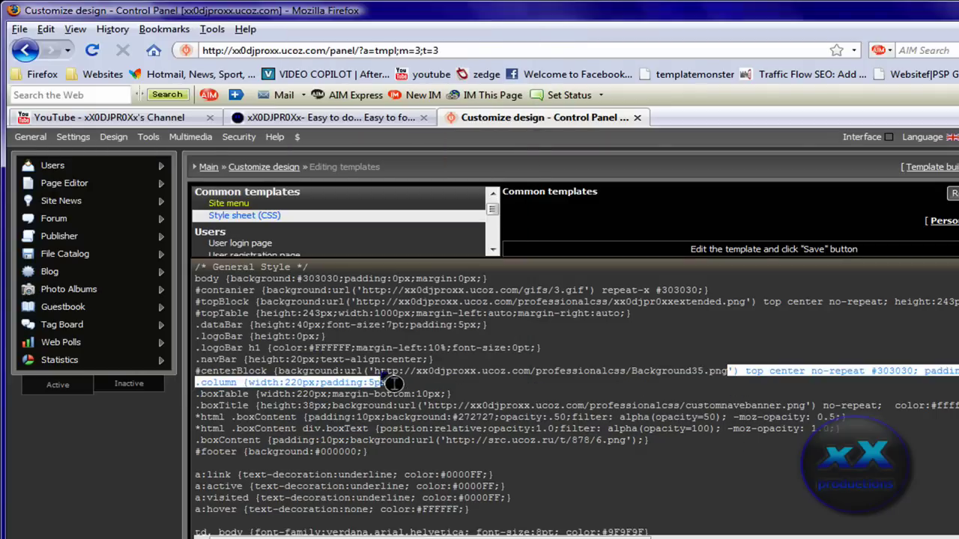
key("ctrl+v")
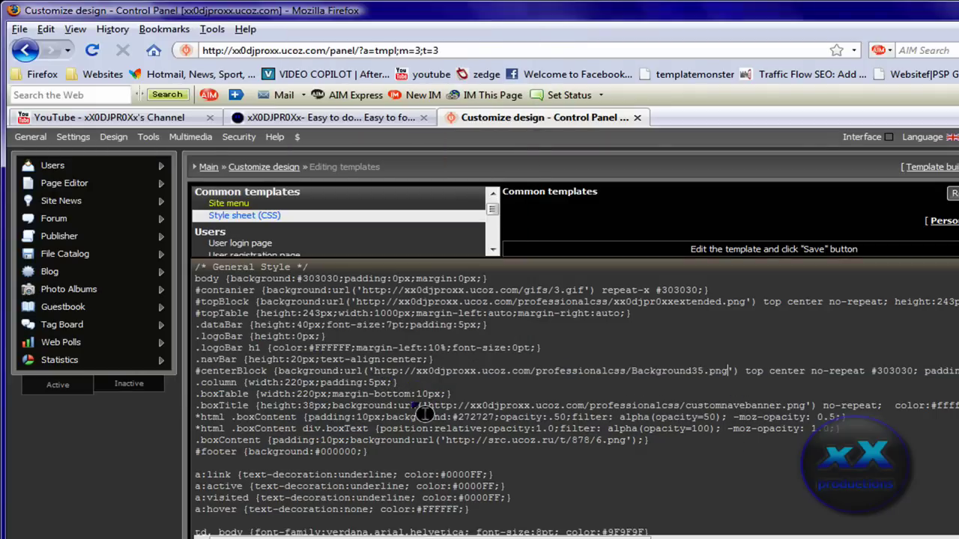
scroll(522, 409, "down", 3)
scroll(451, 456, "up", 3)
left_click(303, 120)
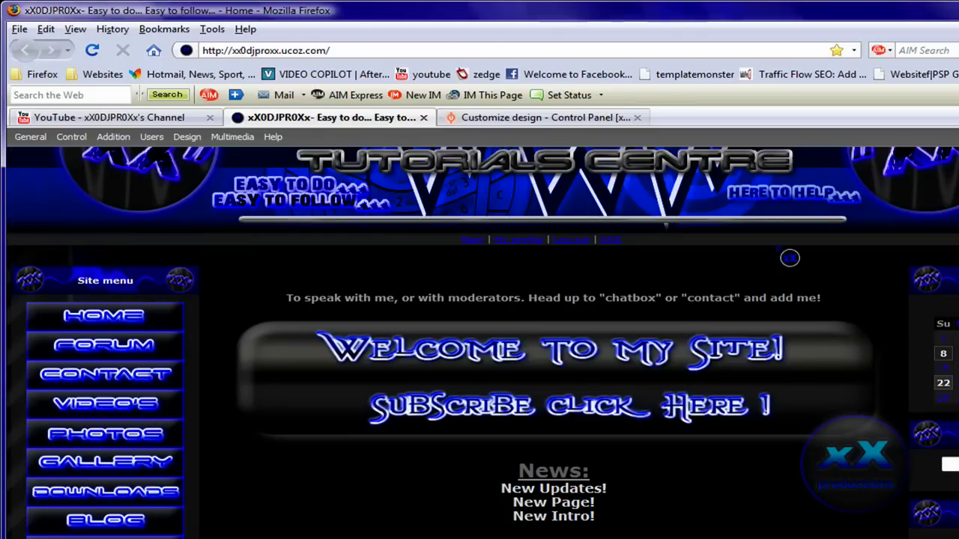
Step: Review the #centerBlock and .boxTitle rules, then save the style sheet
left_click(498, 120)
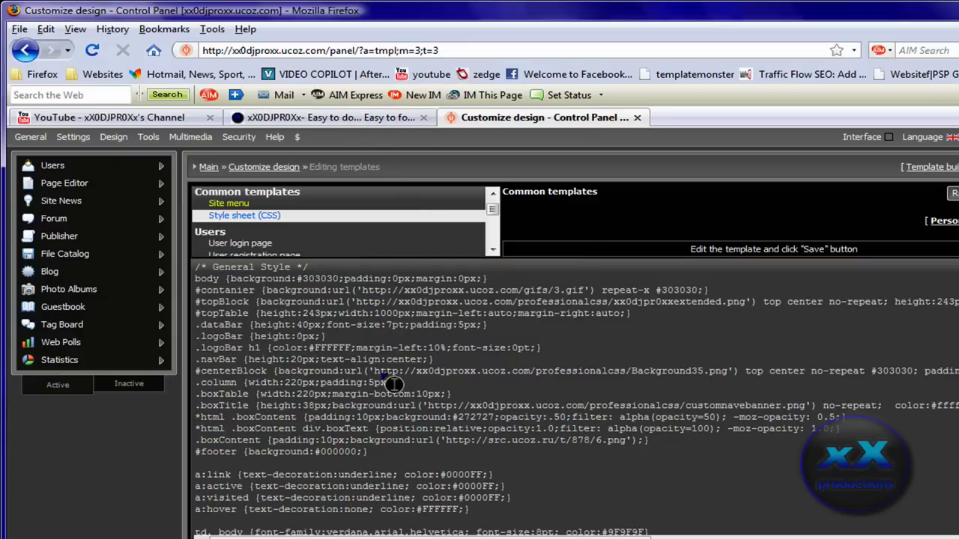
left_click_drag(375, 371, 723, 378)
left_click(599, 393)
left_click(428, 405)
key("shift+Home")
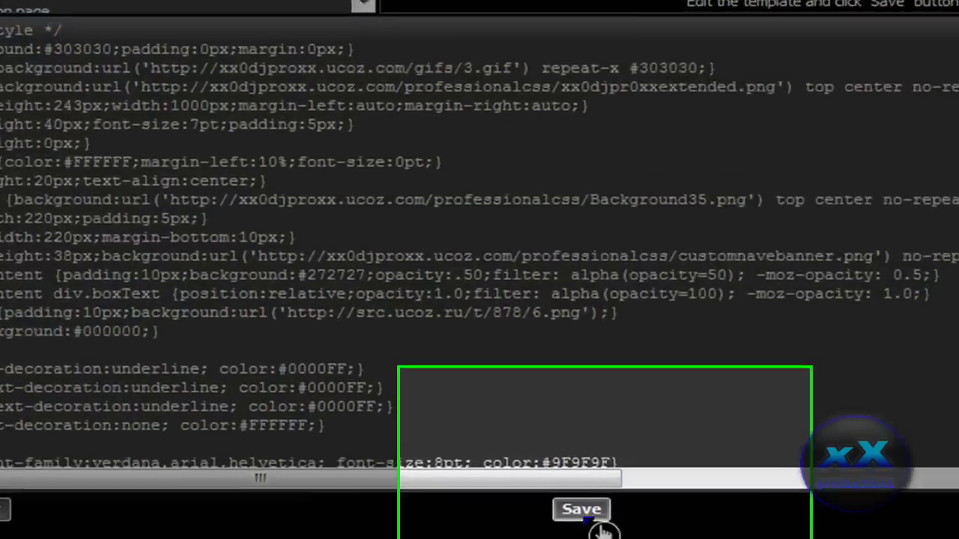
left_click(626, 538)
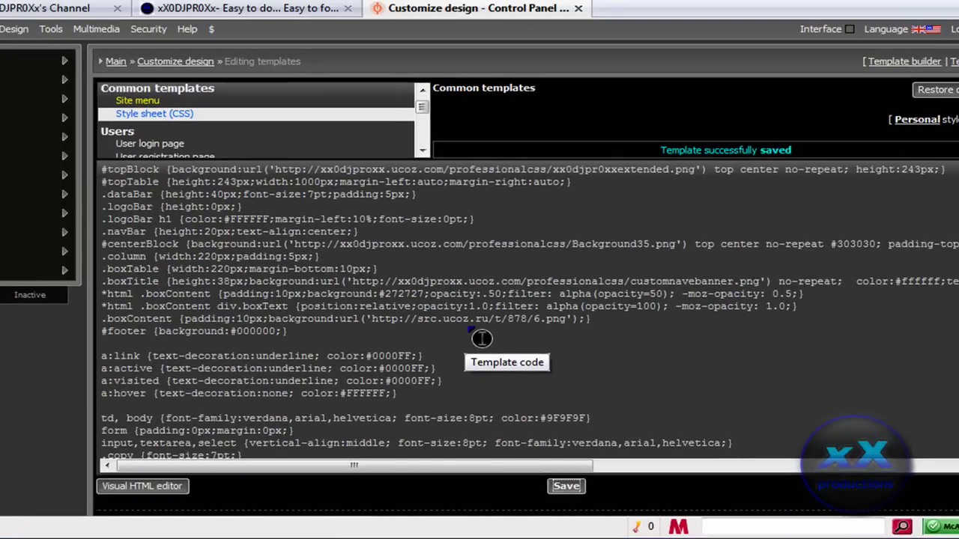
scroll(481, 338, "up", 1)
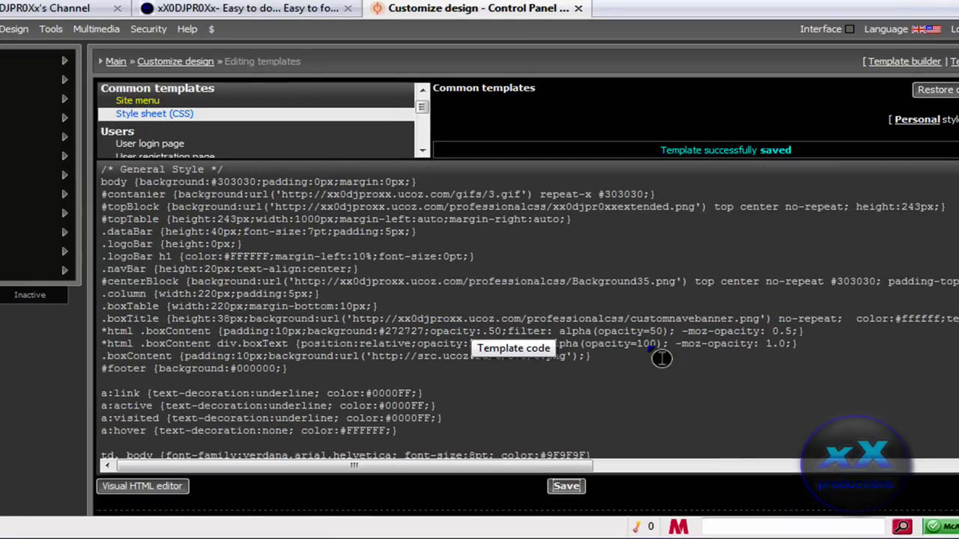
left_click(582, 377)
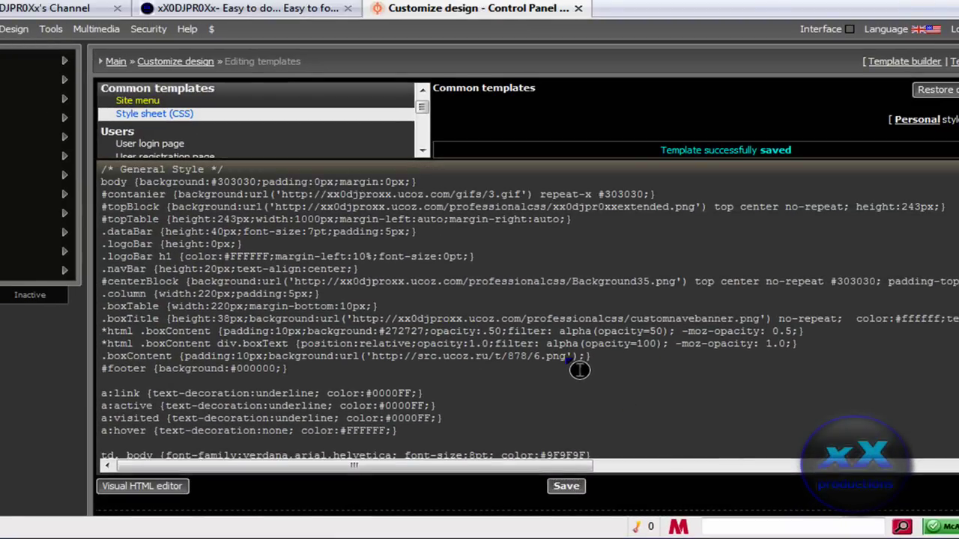
left_click_drag(579, 369, 266, 217)
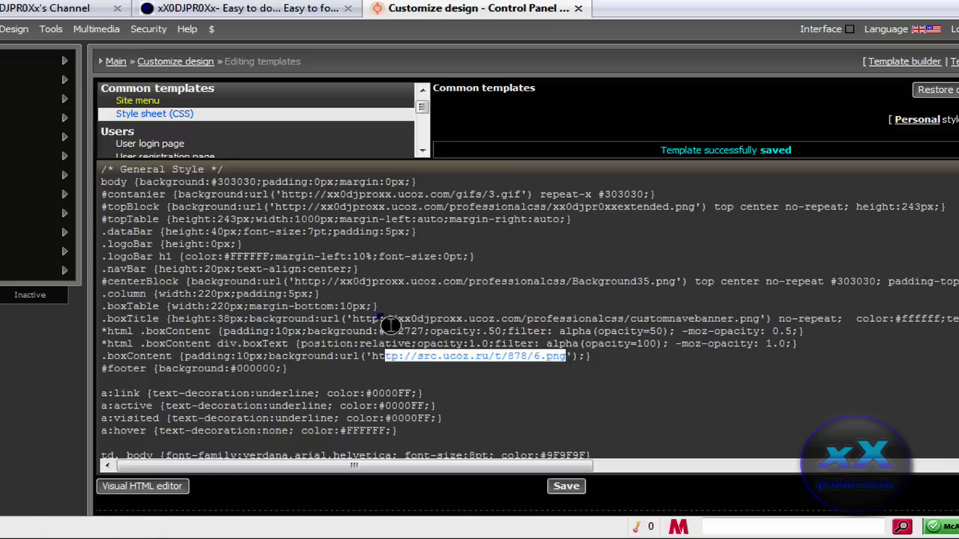
left_click(267, 217)
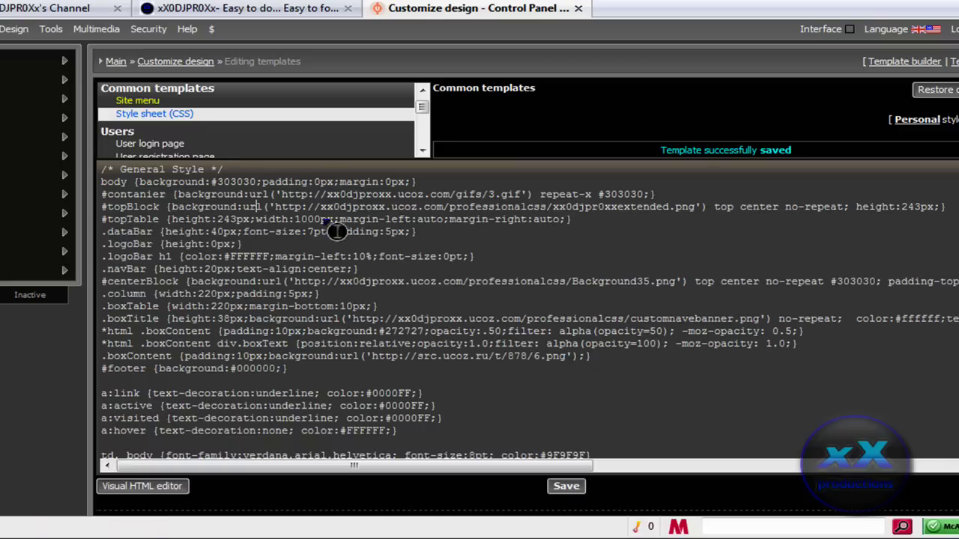
left_click_drag(282, 194, 644, 195)
left_click(372, 357)
left_click_drag(373, 358, 567, 358)
left_click(573, 367)
Step: Open the live site's Forum page and scroll to its blue section headers
left_click(212, 9)
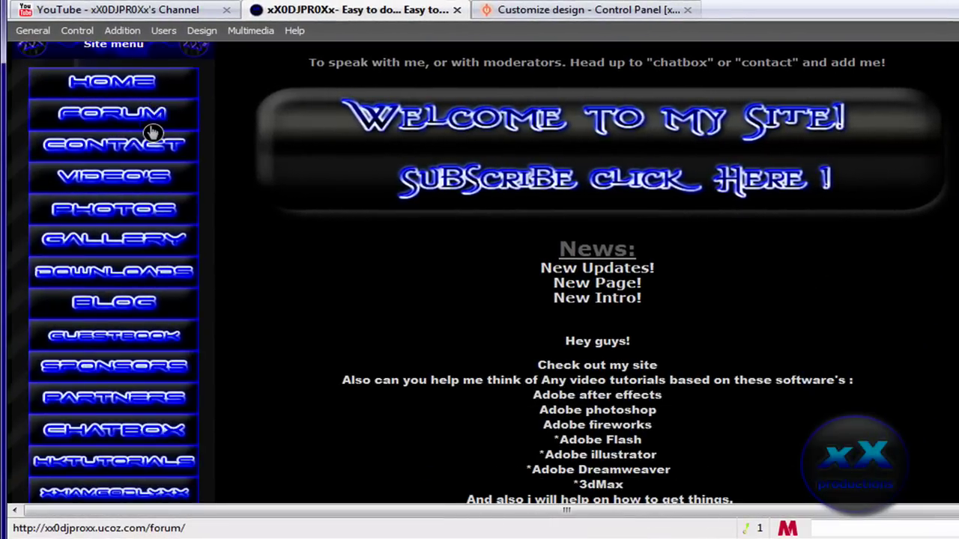
left_click(150, 122)
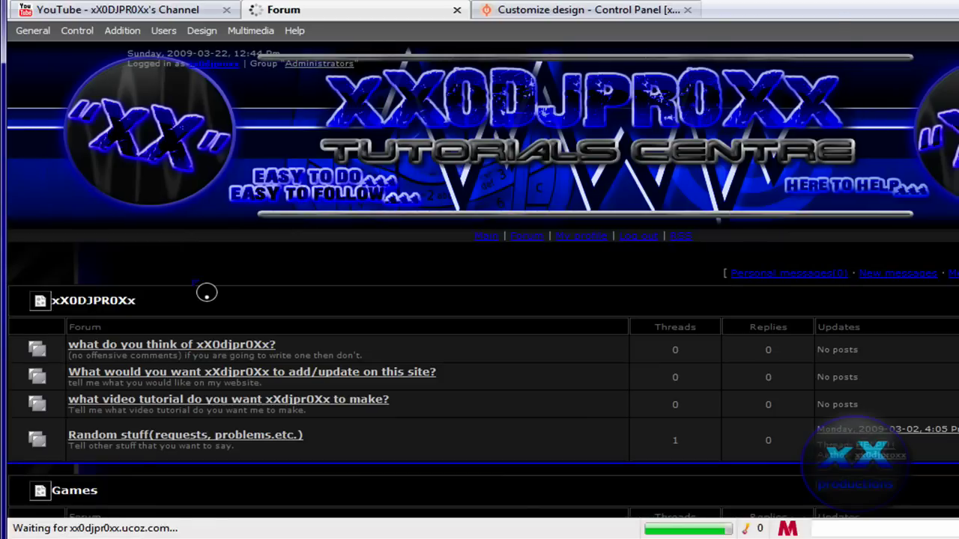
scroll(202, 284, "down", 3)
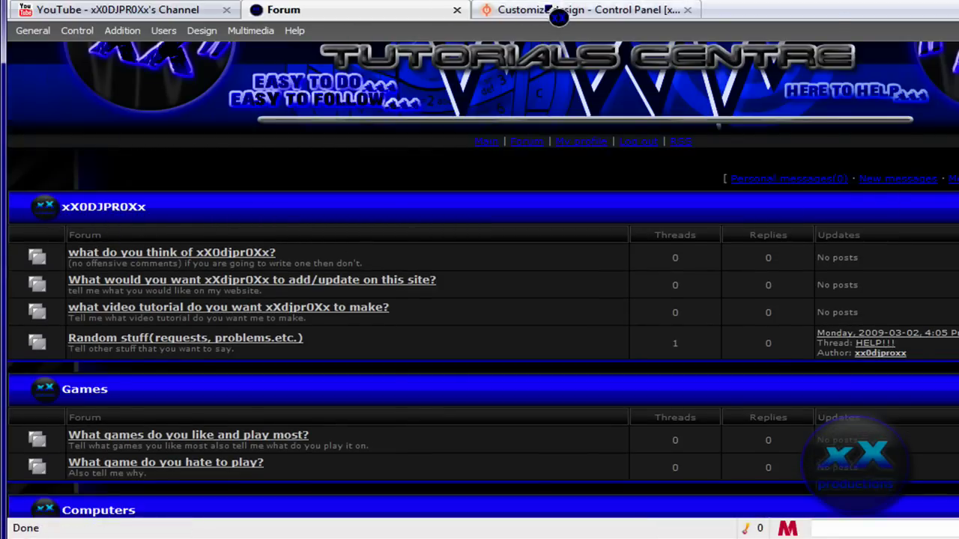
Step: Scroll the style sheet down to the forum table rules and locate .gTableTop's background
left_click(561, 10)
scroll(230, 300, "down", 1)
scroll(274, 290, "down", 3)
scroll(273, 291, "down", 5)
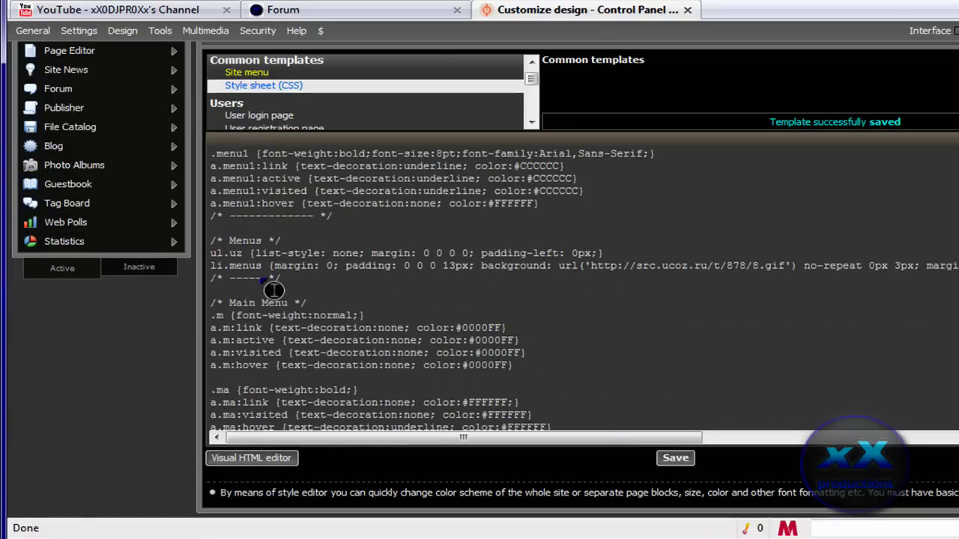
scroll(274, 289, "down", 5)
scroll(273, 287, "down", 5)
scroll(273, 286, "down", 5)
scroll(274, 285, "down", 5)
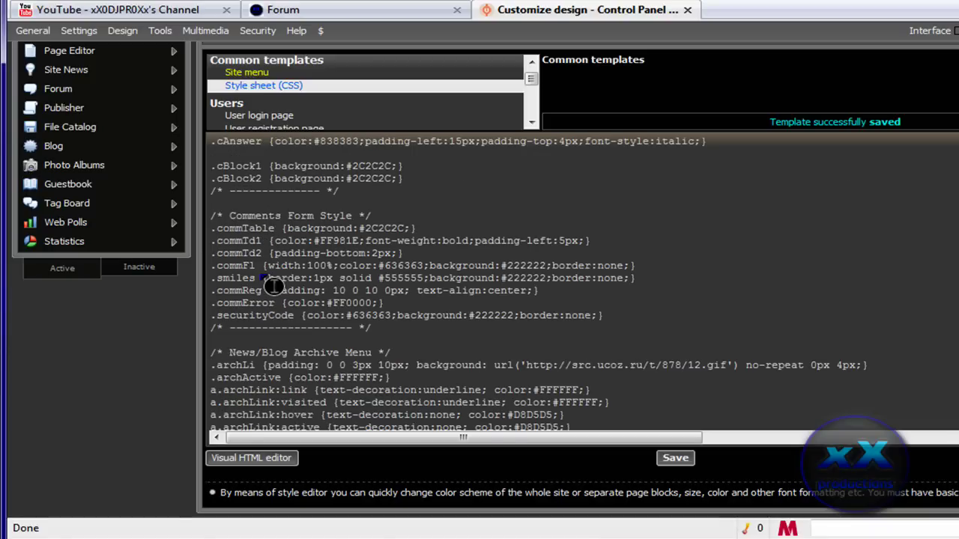
scroll(274, 285, "down", 3)
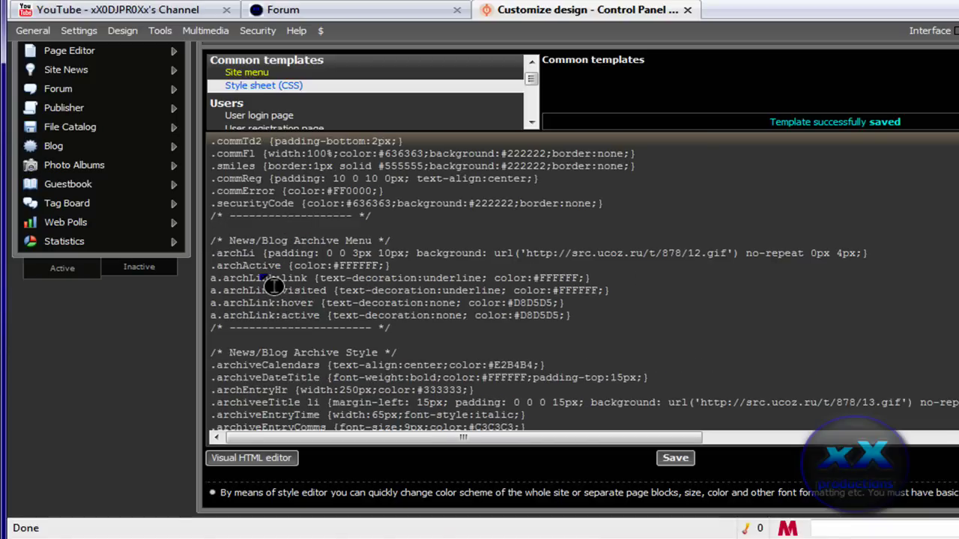
scroll(273, 285, "down", 5)
scroll(273, 285, "down", 5)
scroll(273, 285, "down", 5)
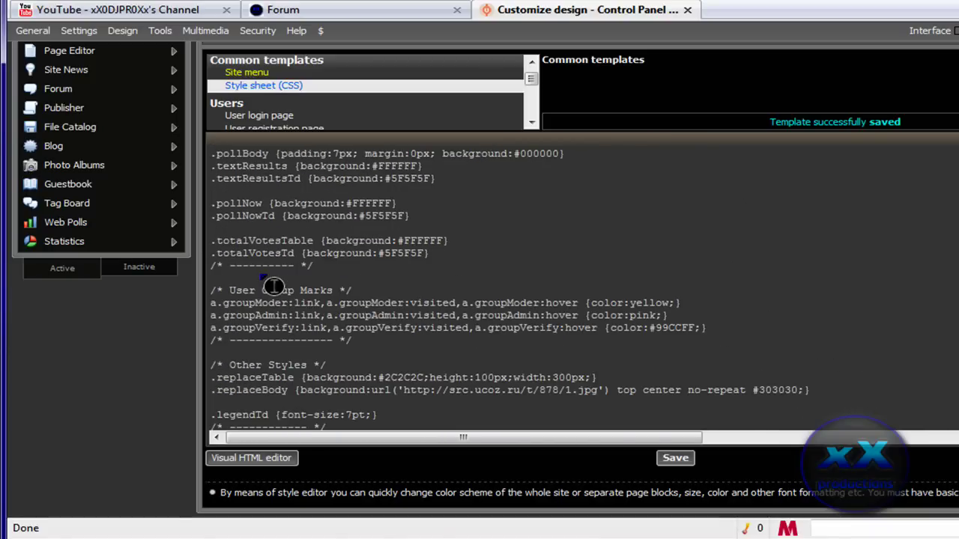
scroll(273, 285, "down", 2)
scroll(273, 286, "down", 3)
scroll(272, 280, "down", 2)
scroll(247, 262, "up", 2)
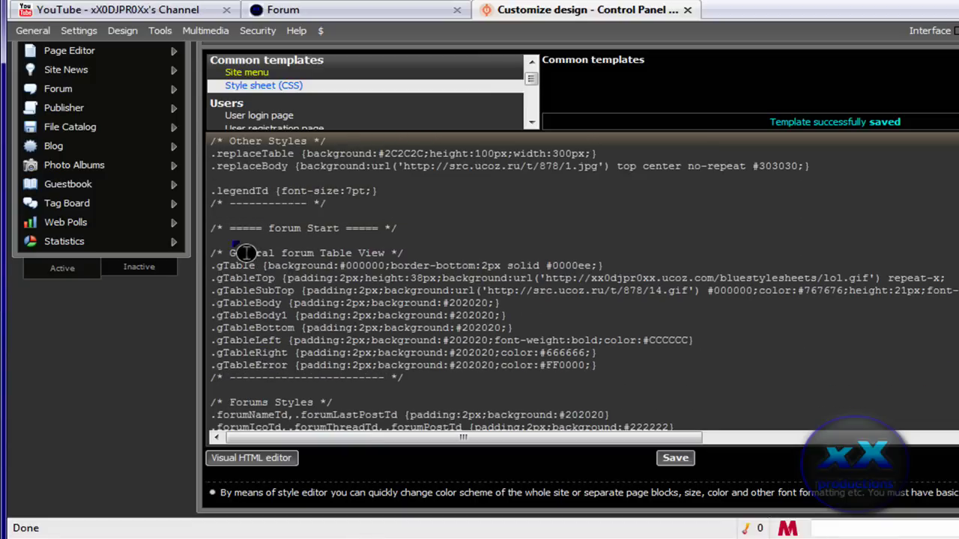
left_click_drag(545, 278, 891, 278)
left_click(552, 276)
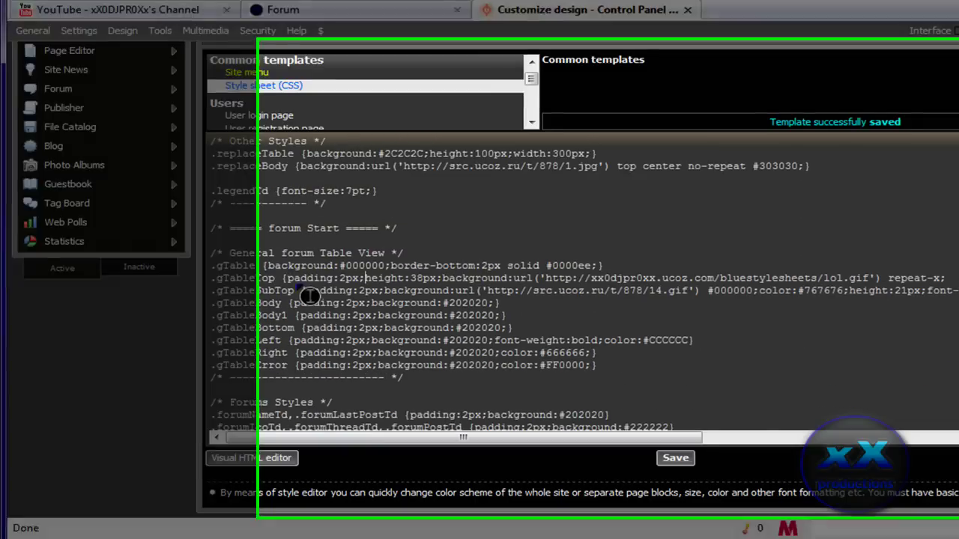
left_click_drag(90, 287, 265, 287)
left_click(121, 287)
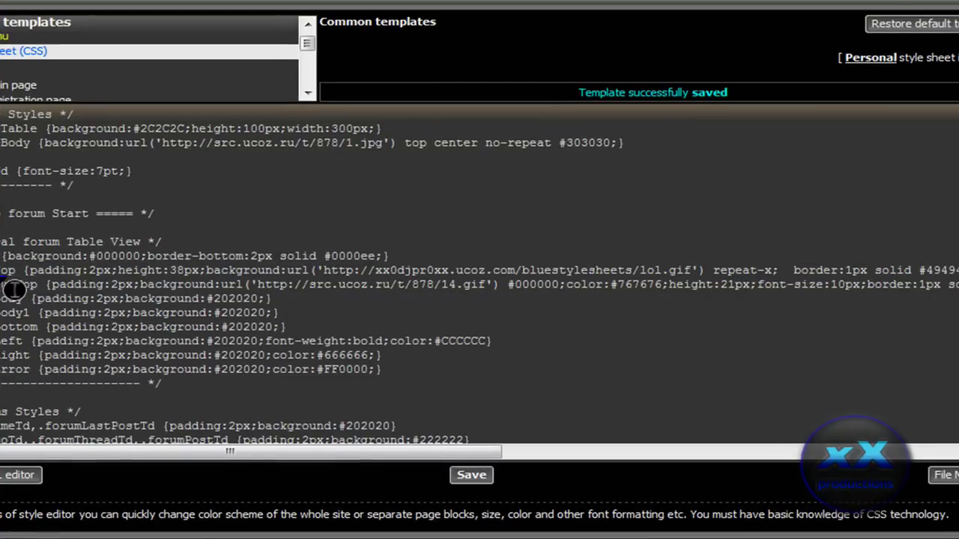
Step: Preview .gTableTop's lol.gif image in a new tab, then close it
left_click_drag(325, 273, 706, 288)
key("ctrl+c")
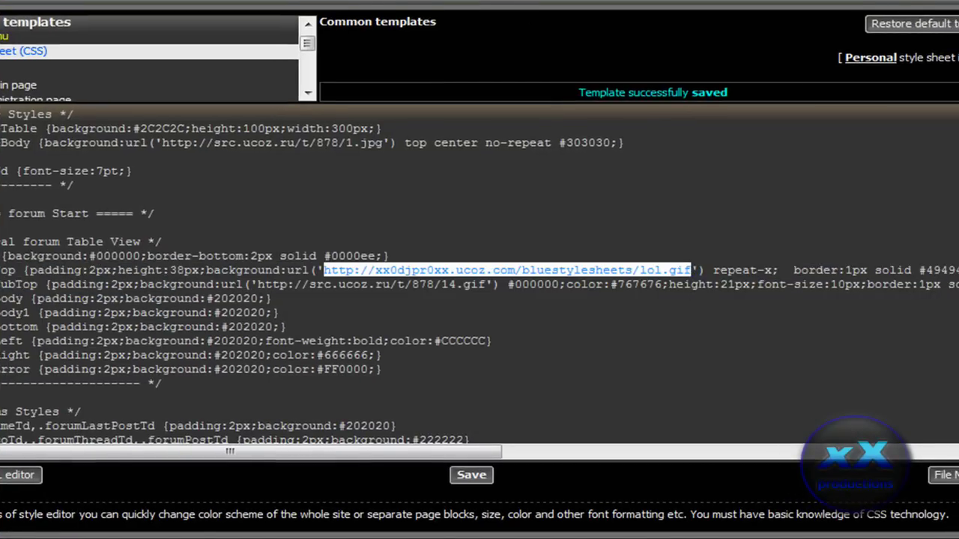
key("ctrl+t")
key("ctrl+v")
key("Return")
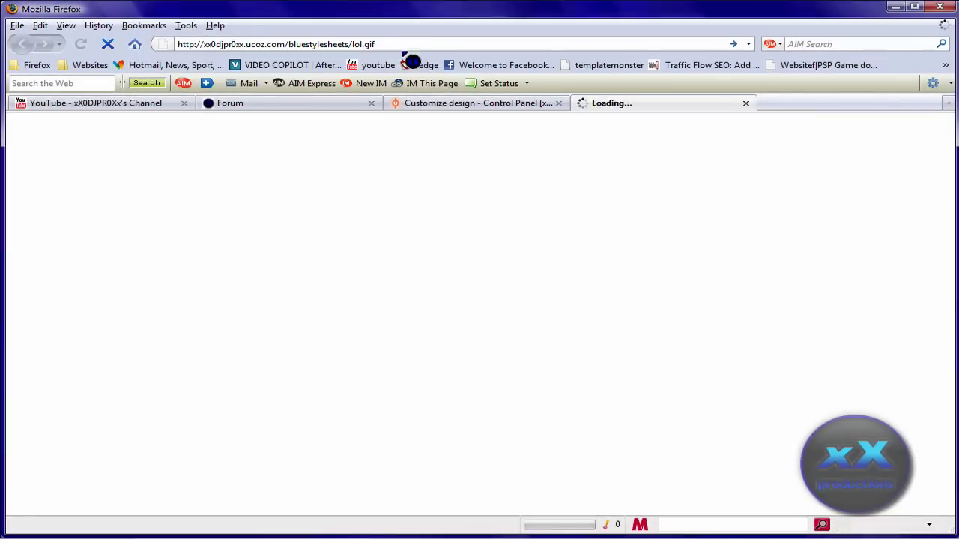
right_click(26, 143)
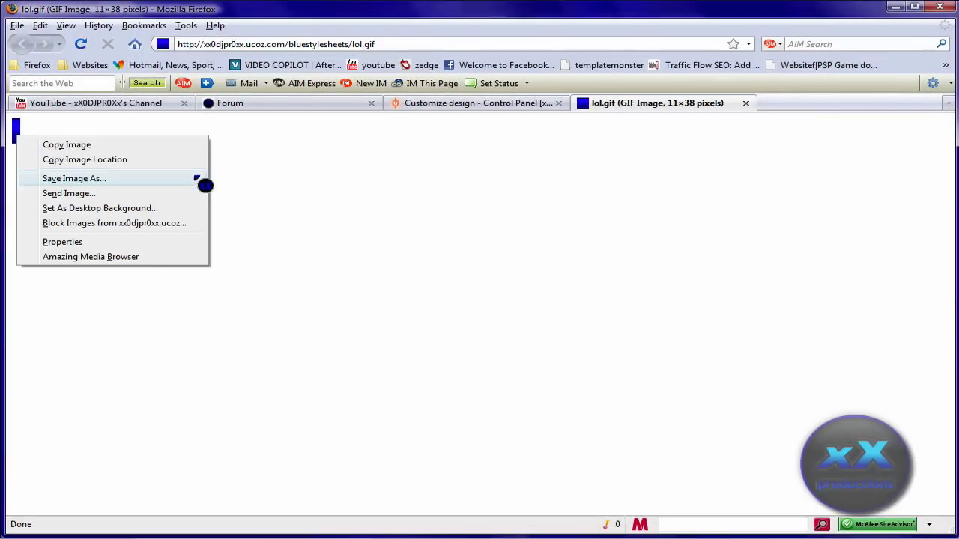
left_click(297, 196)
left_click(746, 103)
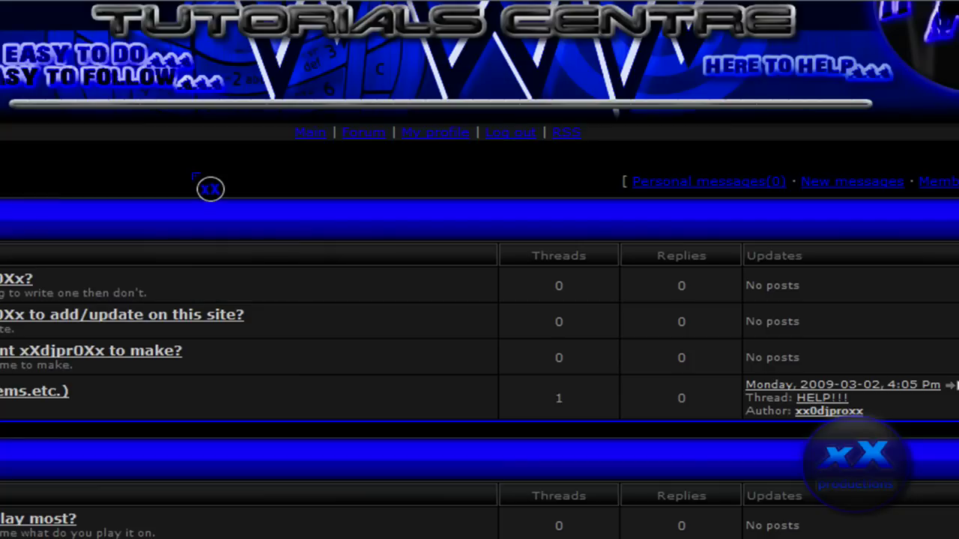
Step: Scroll to the forum table's border-bottom colour #0000ee and select its value
scroll(255, 240, "down", 3)
scroll(487, 247, "down", 3)
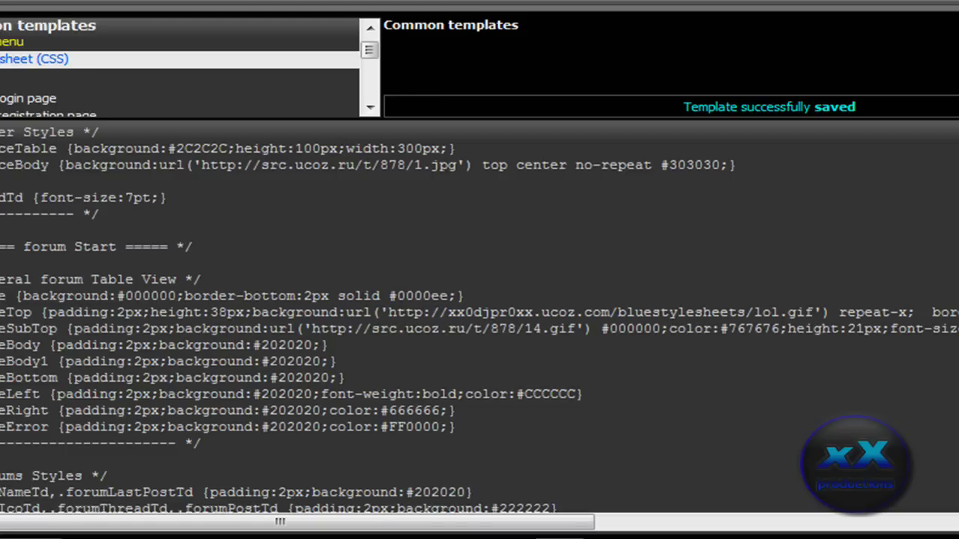
left_click_drag(2, 295, 400, 298)
left_click(398, 296)
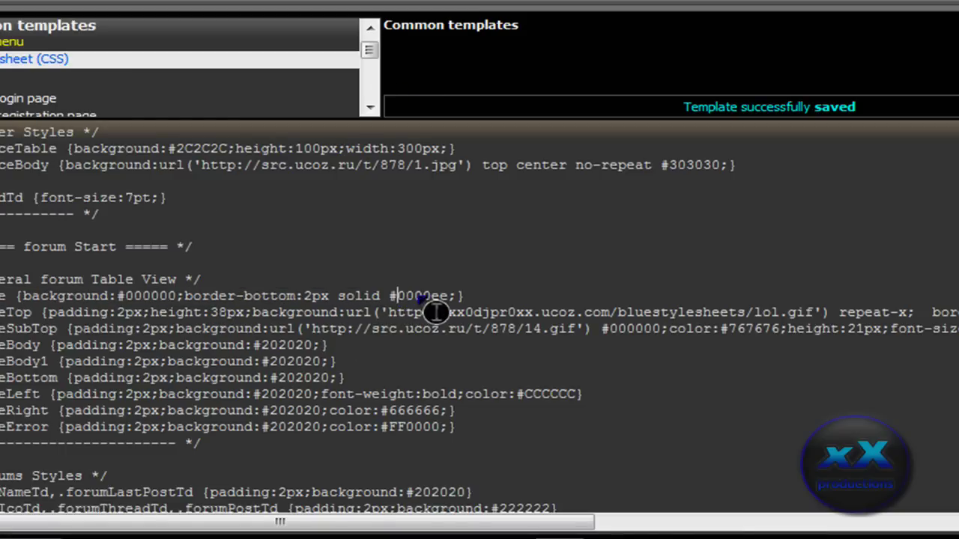
double_click(421, 297)
left_click(443, 336)
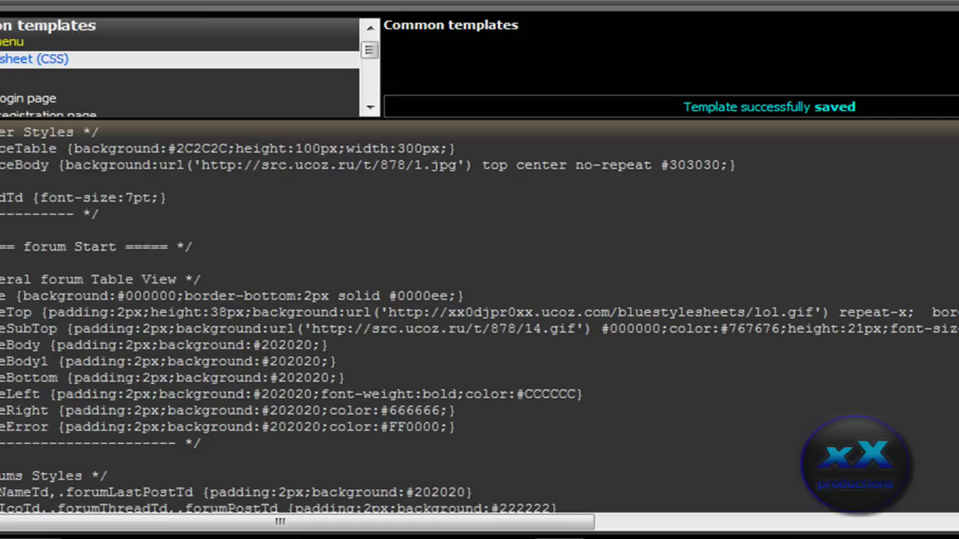
Step: Retype the colour's trailing 'ee' as 'EE', making the border #0000EE
left_click_drag(441, 296, 406, 296)
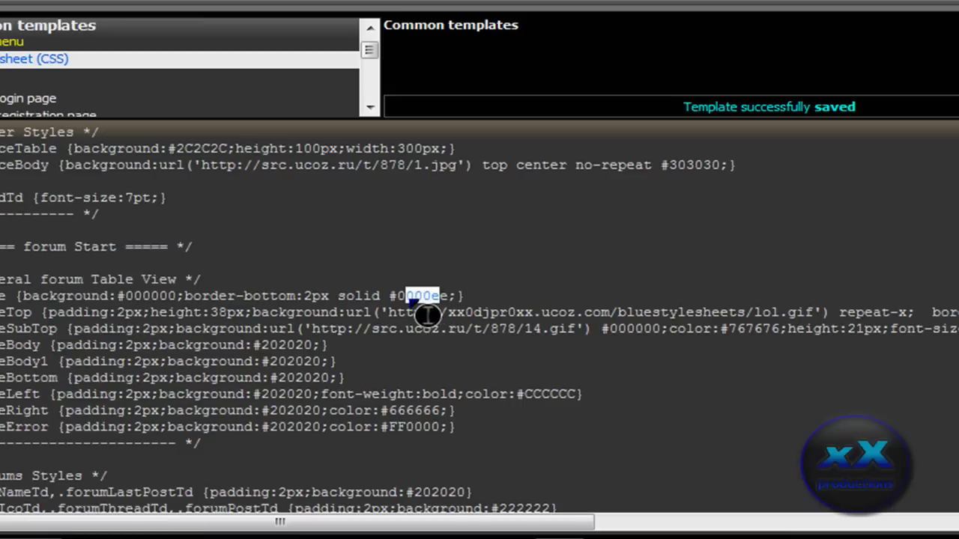
double_click(454, 315)
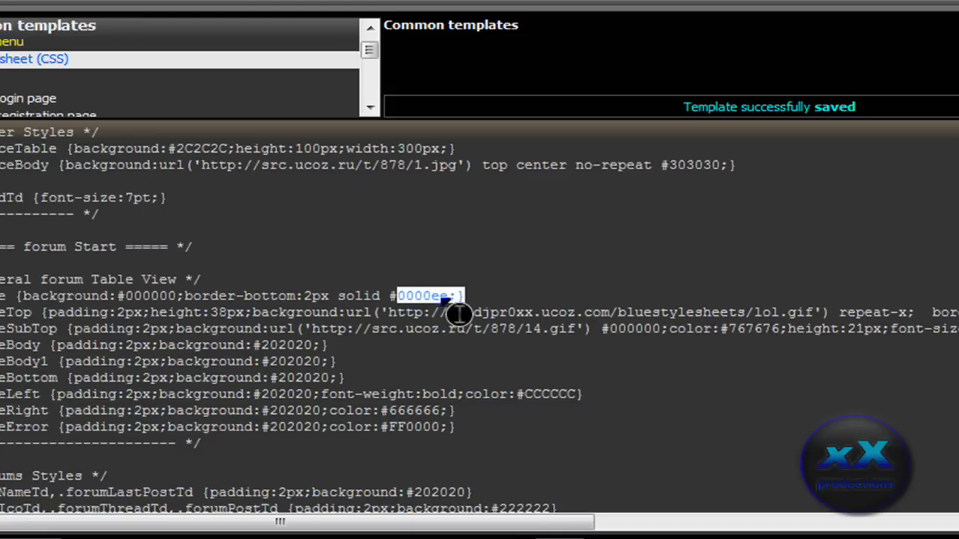
left_click(450, 314)
key("shift+Left")
key("shift+Left")
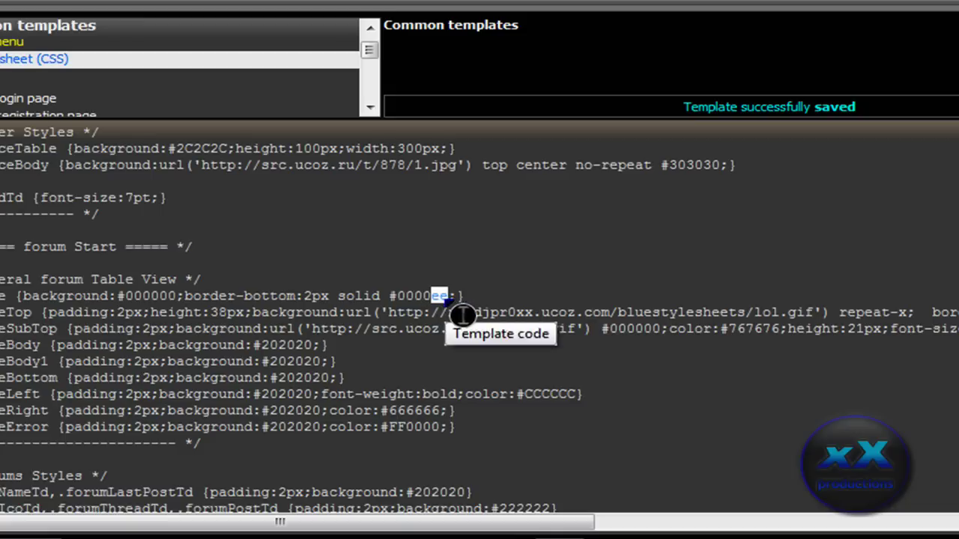
type("EE")
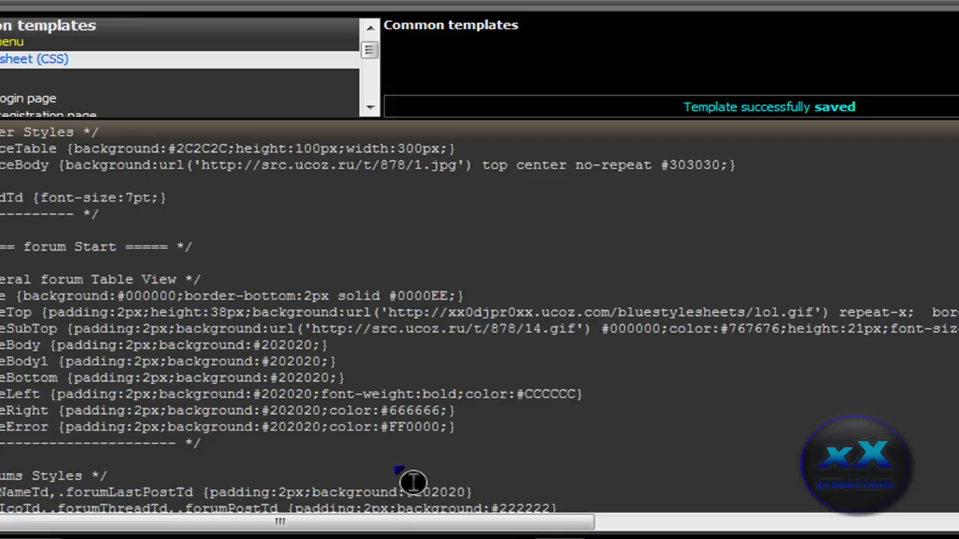
scroll(413, 482, "up", 10)
scroll(409, 419, "up", 10)
scroll(413, 475, "up", 10)
scroll(396, 475, "up", 3)
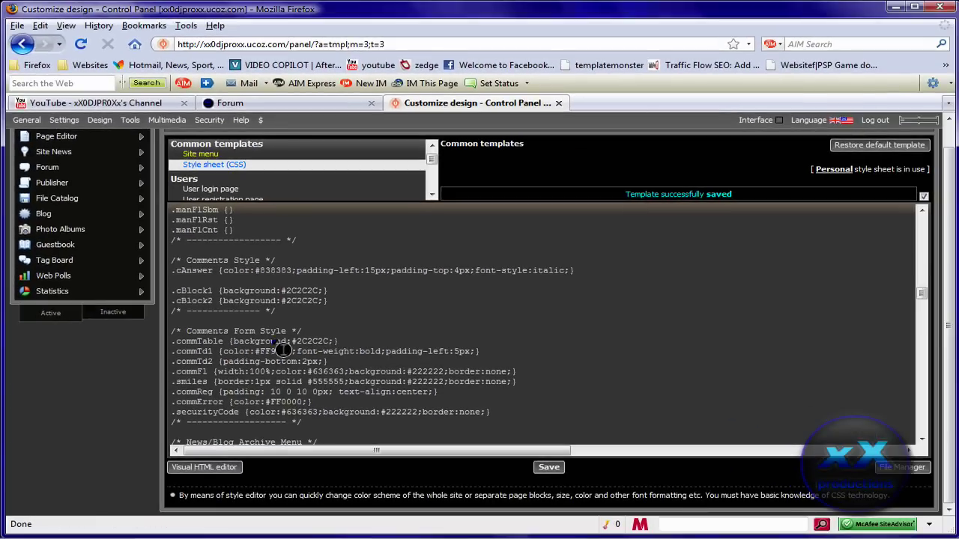
Step: Save the style sheet and open the first forum section's properties in Management of forums and sections
left_click(549, 468)
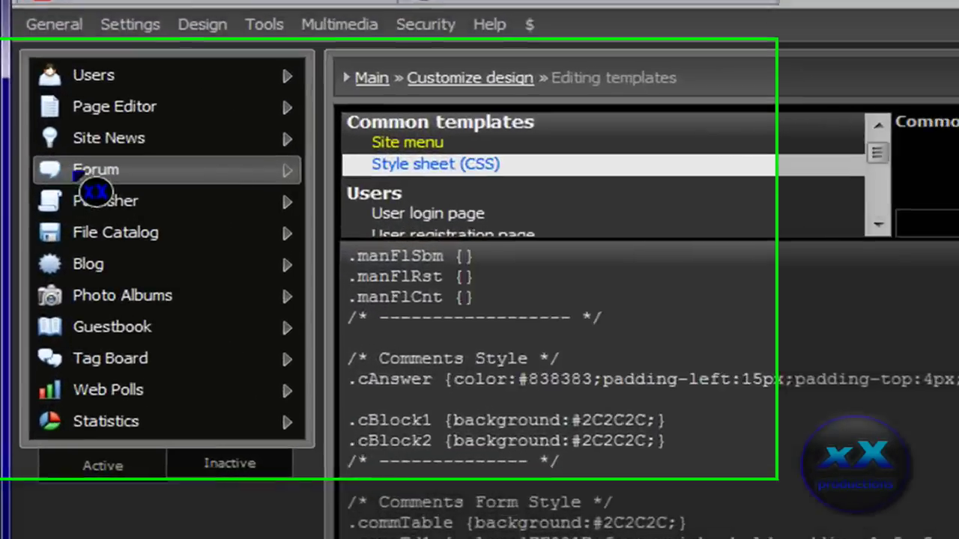
left_click(75, 173)
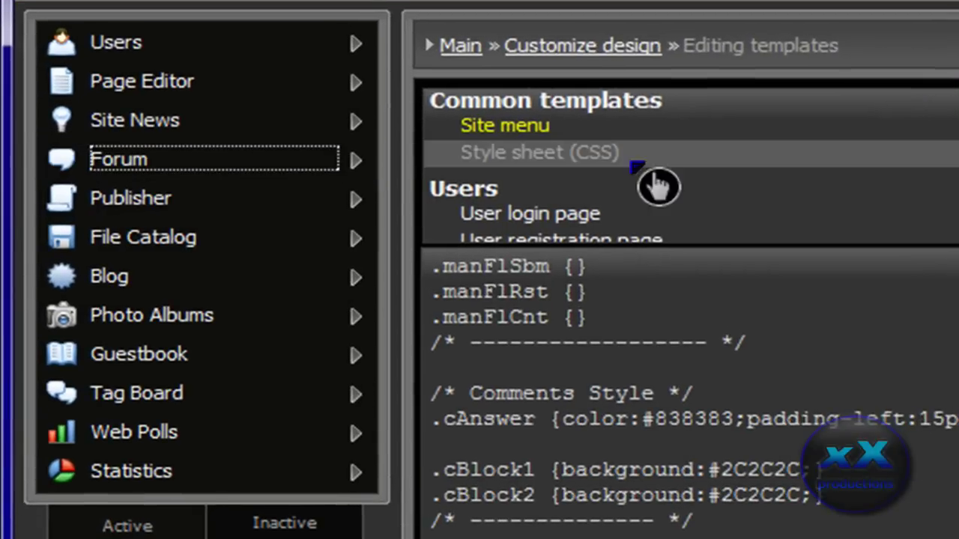
left_click(666, 181)
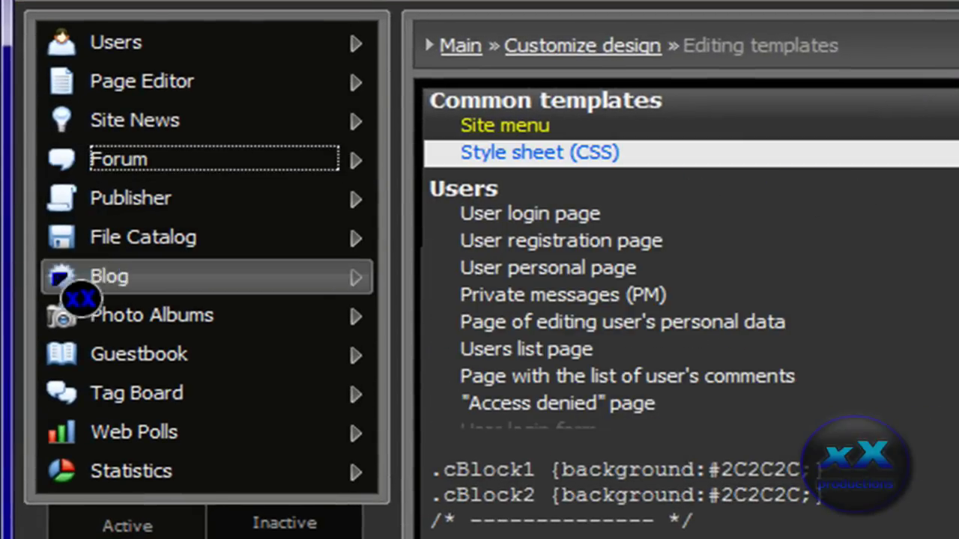
left_click(292, 187)
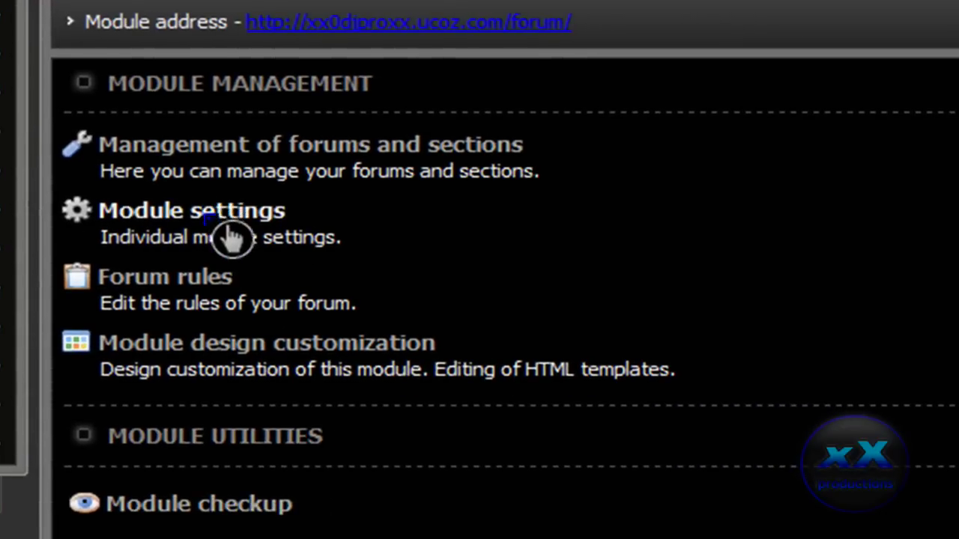
left_click(266, 153)
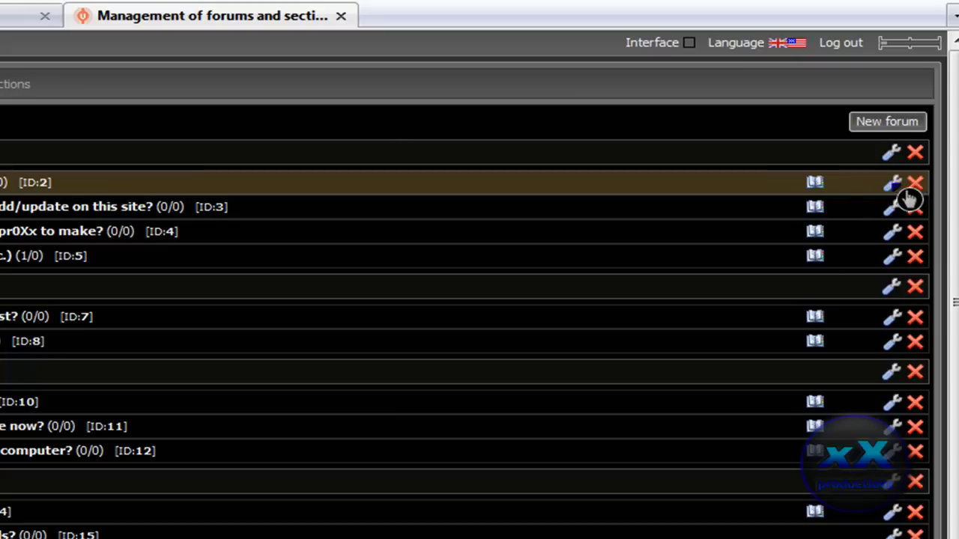
left_click(891, 182)
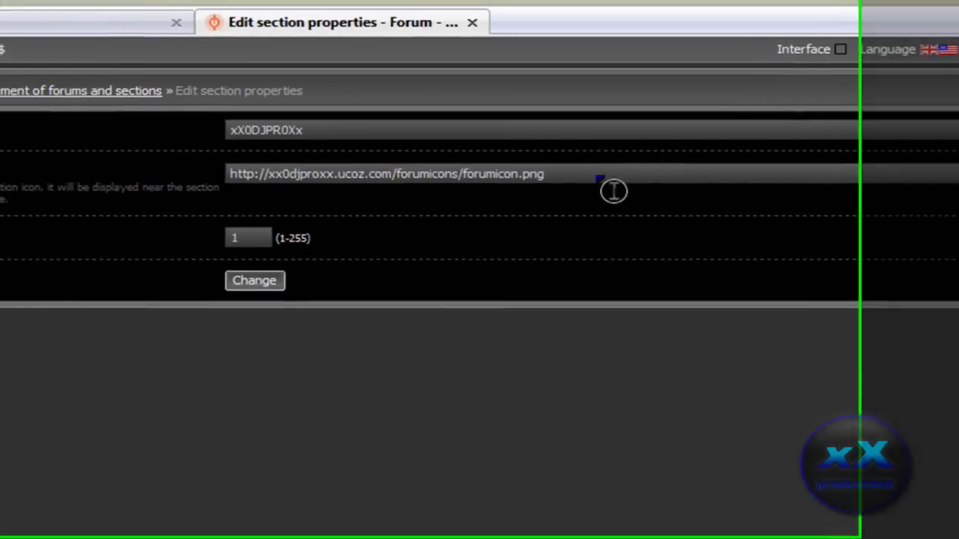
Step: Confirm forumicon.png loads as xX0DJPR0Xx's icon, apply the change, and close the editing tab
left_click_drag(612, 191, 274, 199)
key("ctrl+c")
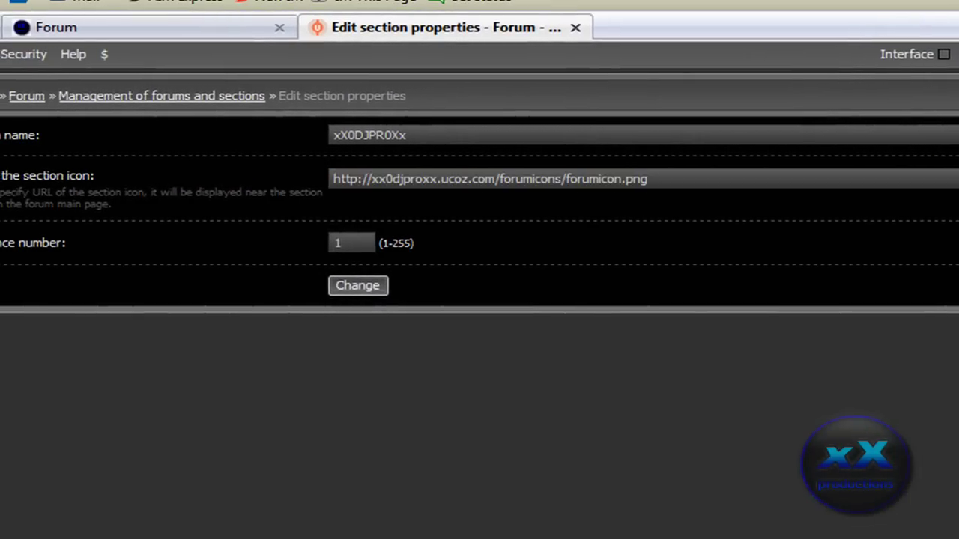
key("ctrl+t")
key("ctrl+v")
key("Return")
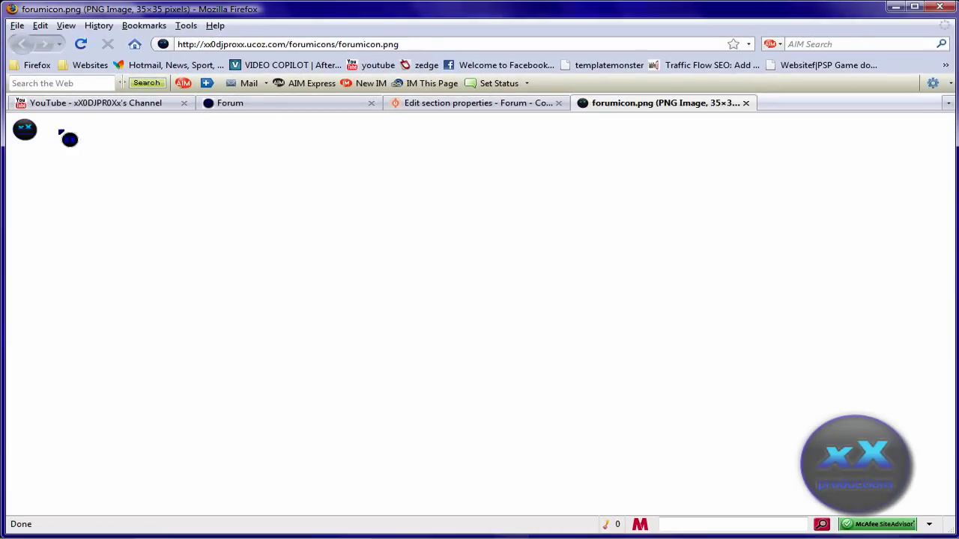
mouse_move(226, 122)
left_mouse_down()
mouse_move(517, 103)
mouse_move(394, 222)
left_mouse_up()
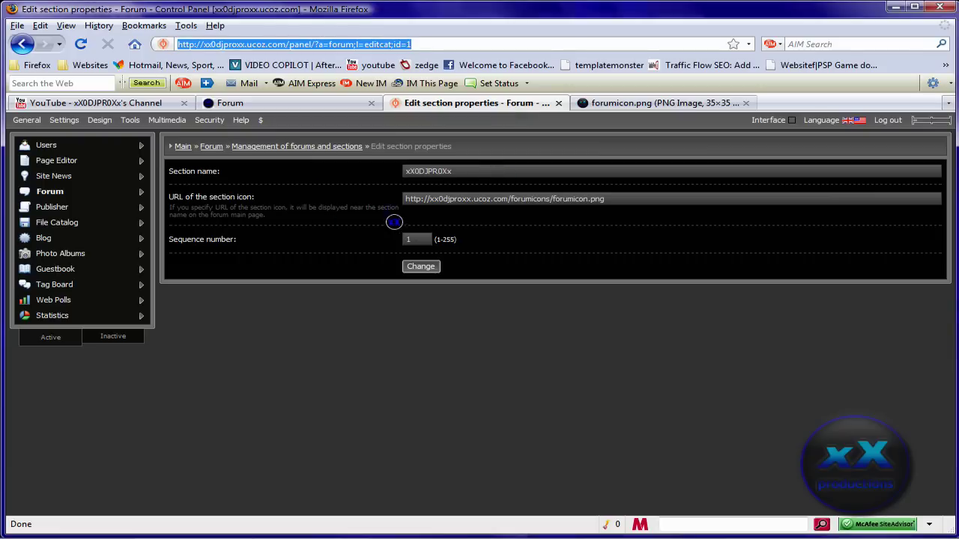
left_click_drag(569, 110, 55, 195)
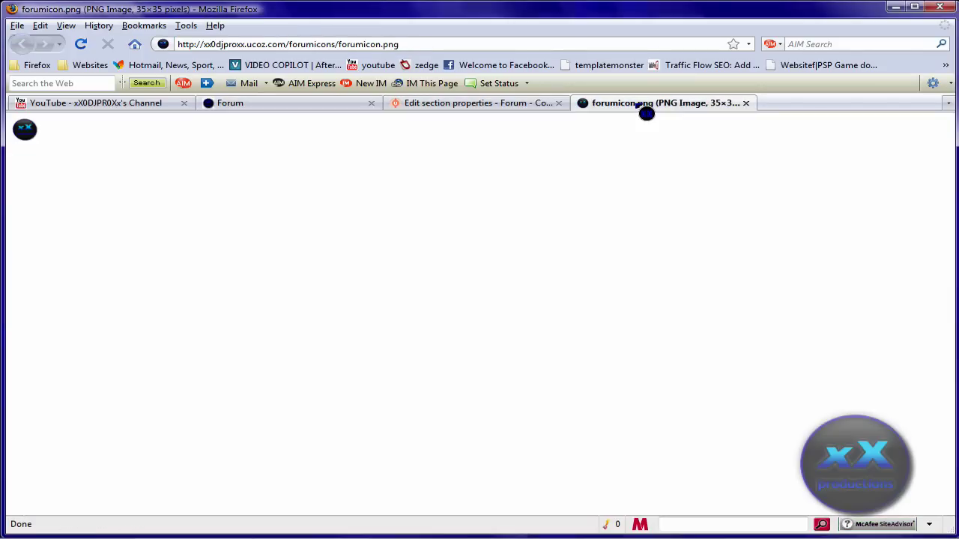
left_click_drag(55, 195, 437, 136)
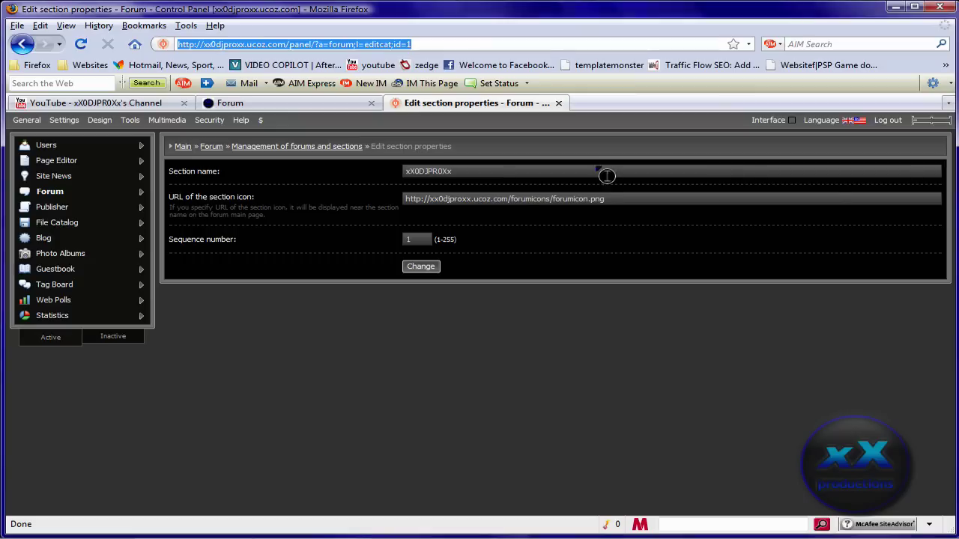
left_click_drag(753, 104, 607, 201)
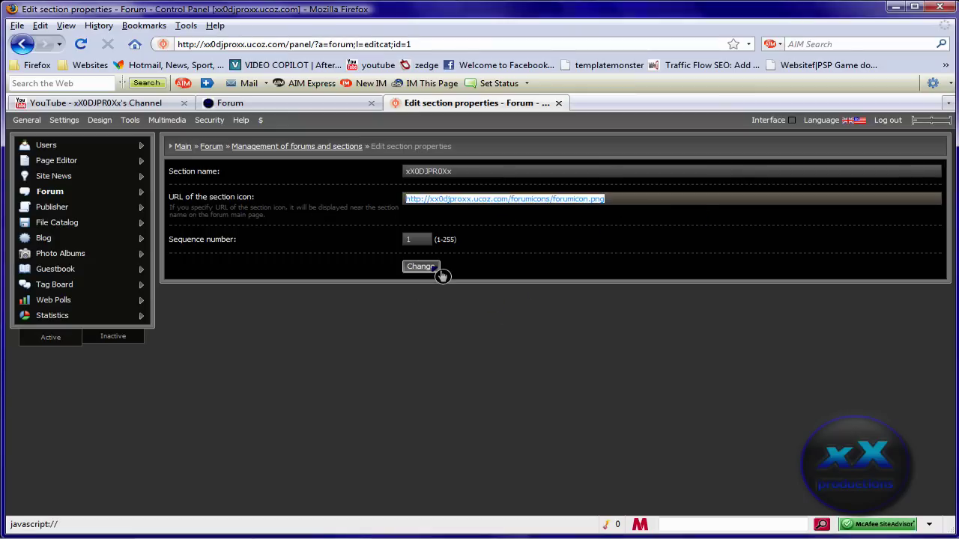
left_click(436, 272)
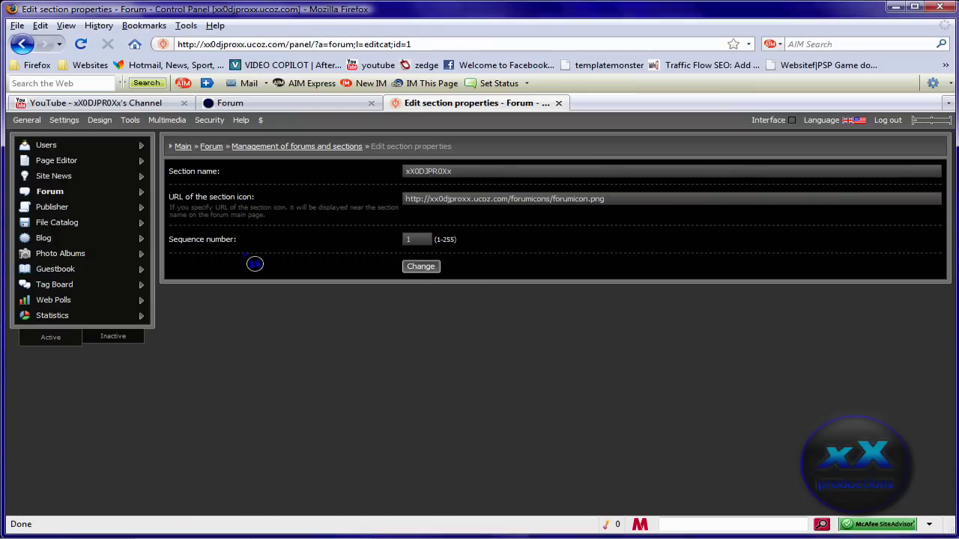
left_click(559, 103)
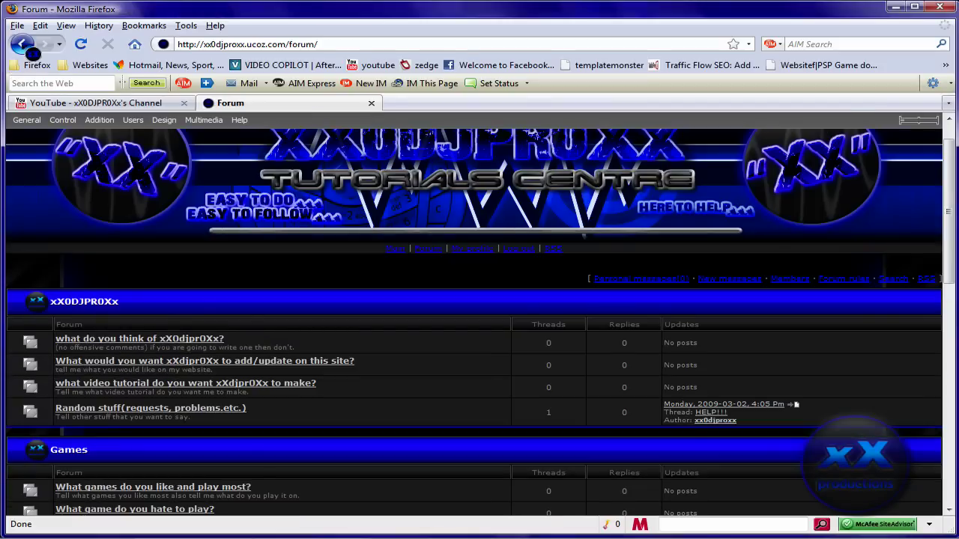
Step: Return from the forum to the home page, glance at the YouTube channel, then browse the Welcome section
left_click(29, 49)
left_click(141, 104)
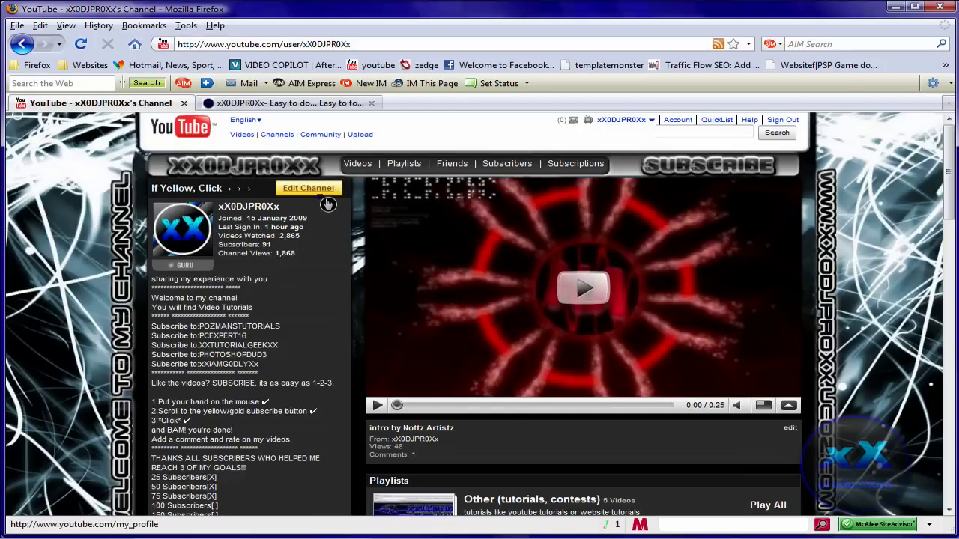
left_click(337, 105)
scroll(299, 330, "down", 5)
scroll(300, 330, "down", 5)
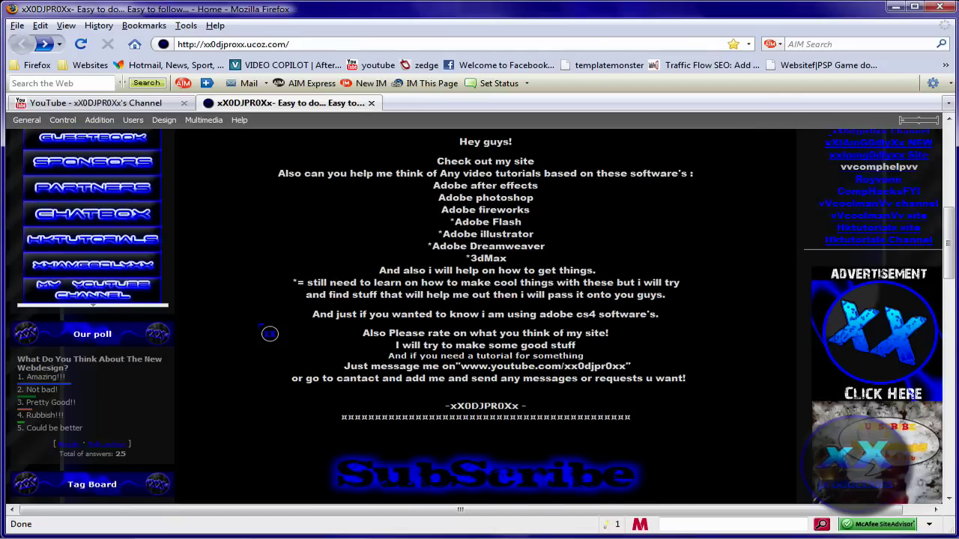
scroll(270, 332, "down", 2)
scroll(381, 370, "down", 1)
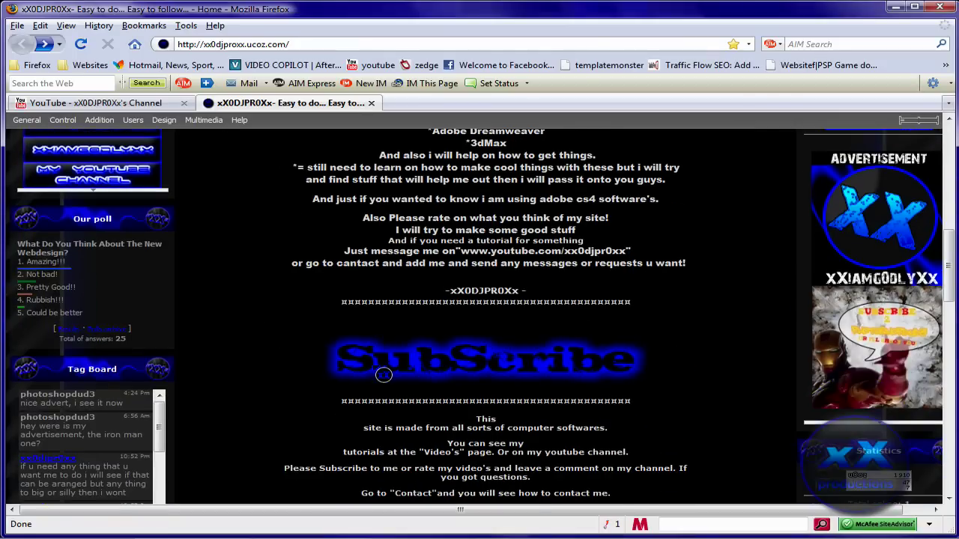
scroll(379, 376, "down", 4)
scroll(374, 352, "up", 9)
scroll(371, 328, "up", 6)
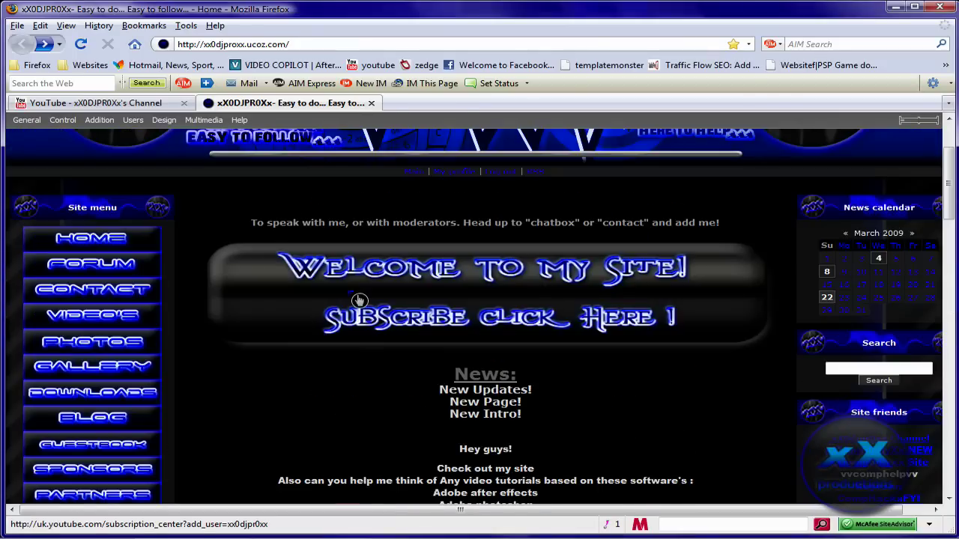